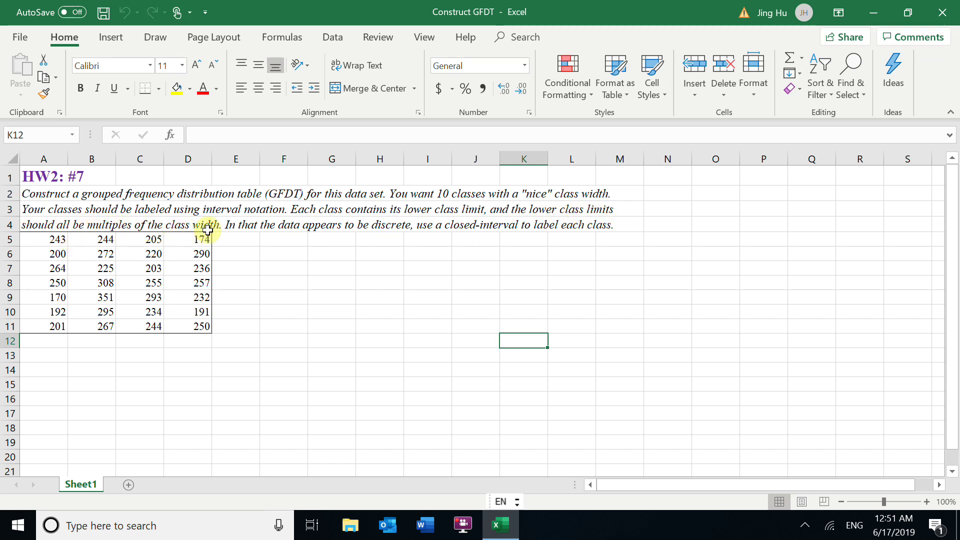
- Label cell F6 as Min and cell F7 as Max beside the data set
{"action": "left_click", "coordinate": [282, 255]}
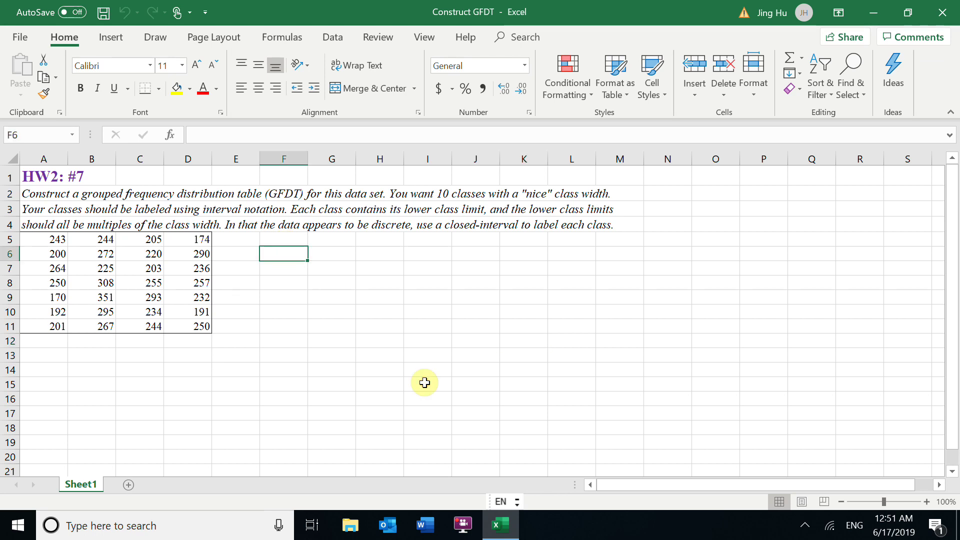
{"action": "type", "text": "Mind"}
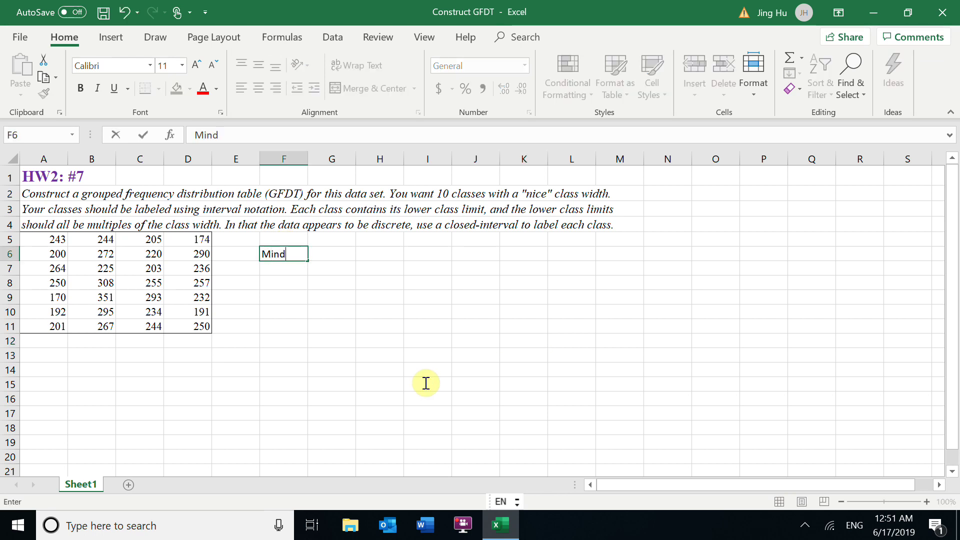
{"action": "key", "text": "BackSpace"}
{"action": "left_click", "coordinate": [284, 269]}
{"action": "type", "text": "Min"}
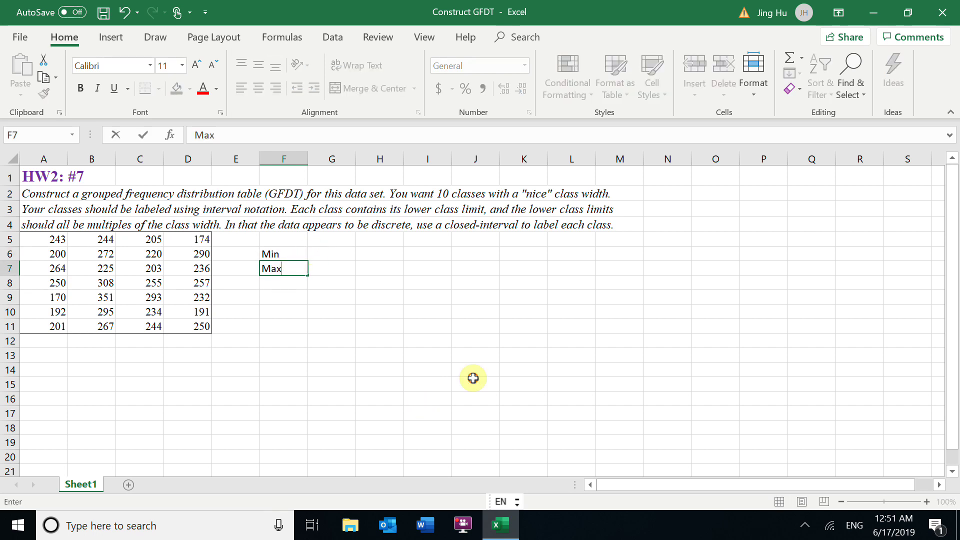
- Calculate the minimum of the data range A5:D11 in cell G6 with the MIN function
{"action": "key", "text": "Tab"}
{"action": "key", "text": "Up"}
{"action": "type", "text": "=min"}
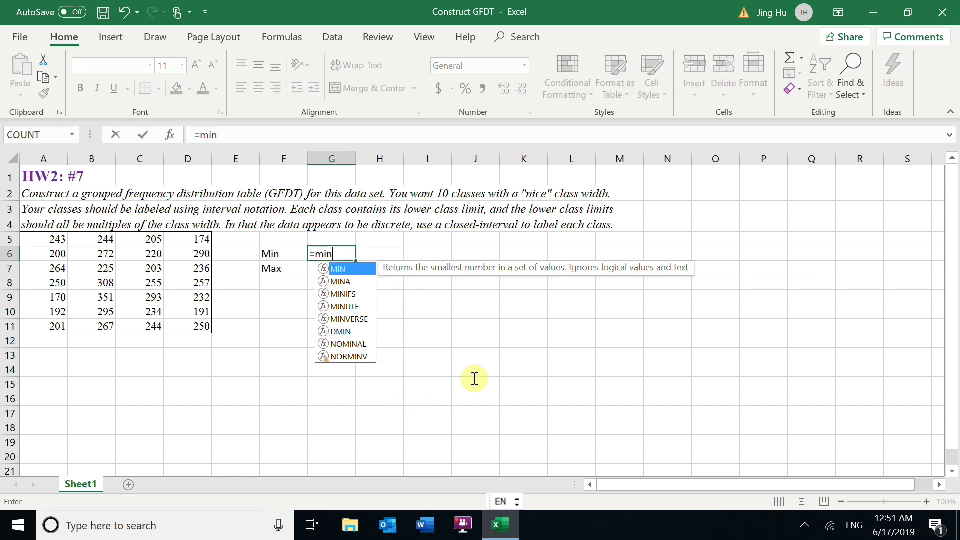
{"action": "key", "text": "Tab"}
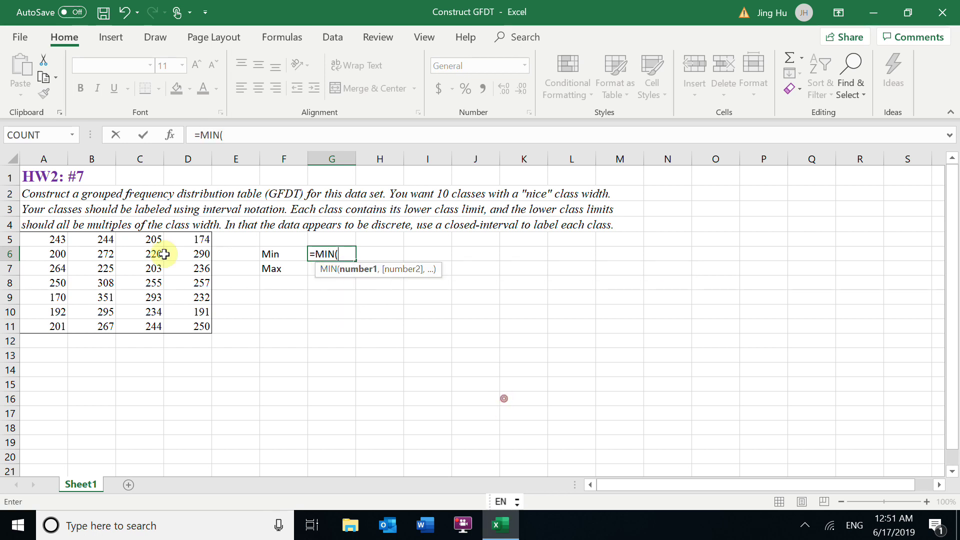
{"action": "left_click_drag", "start_coordinate": [50, 239], "coordinate": [181, 323]}
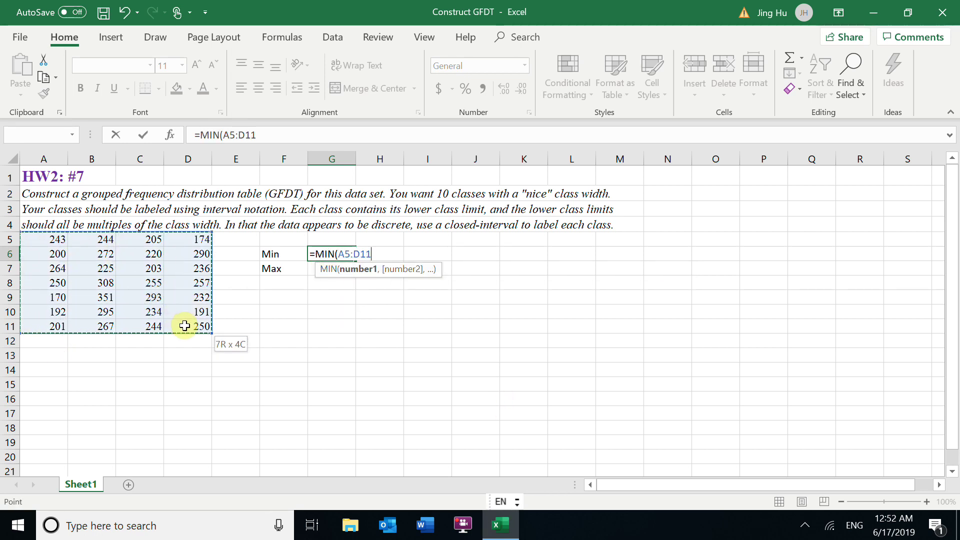
{"action": "key", "text": "Return"}
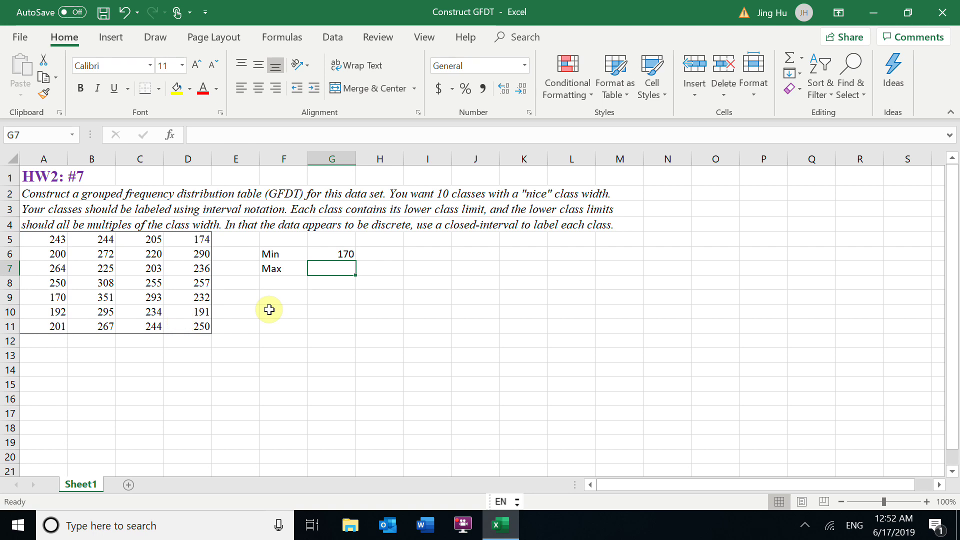
- Calculate the maximum of the data range A5:D11 in cell G7 with the MAX function
{"action": "double_click", "coordinate": [330, 270]}
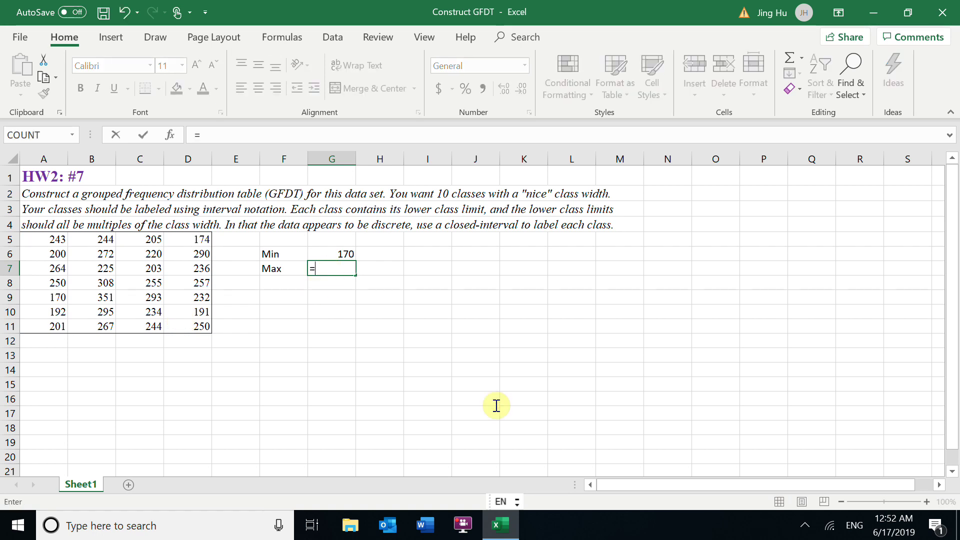
{"action": "type", "text": "=max"}
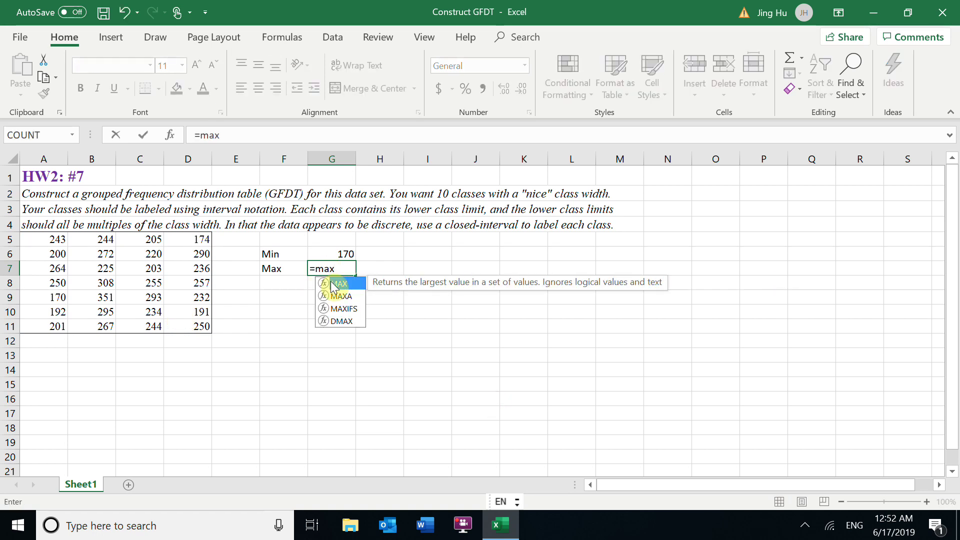
{"action": "key", "text": "Tab"}
{"action": "left_click_drag", "start_coordinate": [50, 239], "coordinate": [205, 328]}
{"action": "key", "text": "Return"}
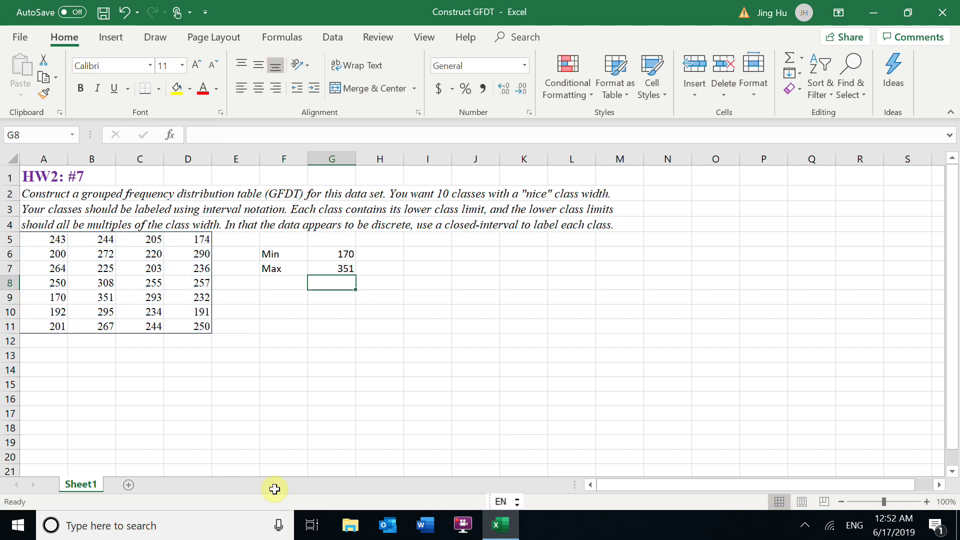
- Add the label Range in F8 and compute it in G8 with the formula =G7-G6
{"action": "left_click", "coordinate": [294, 287]}
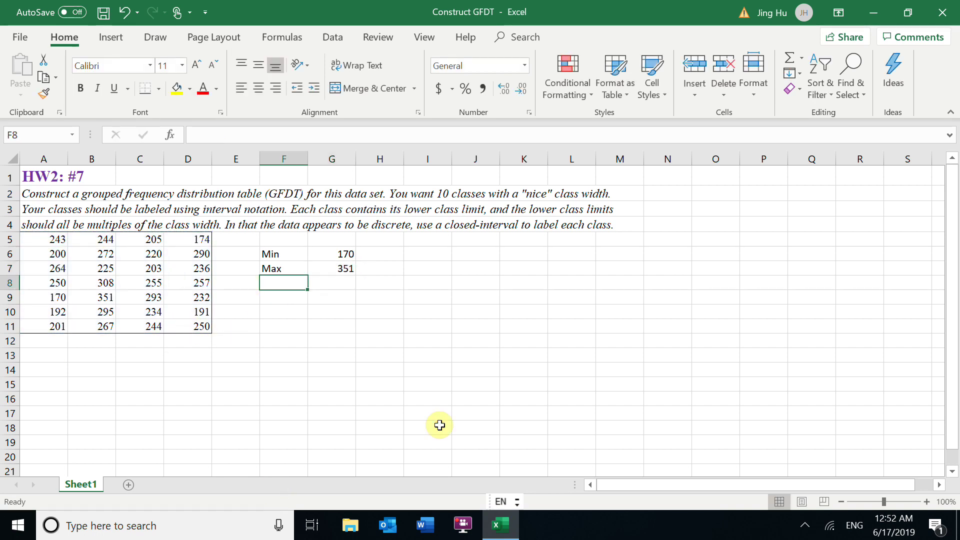
{"action": "type", "text": "Range"}
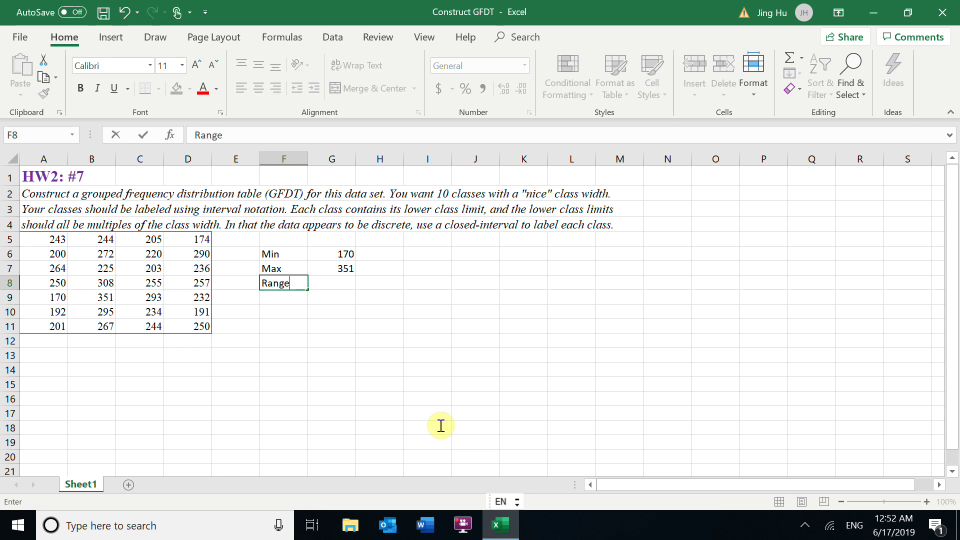
{"action": "left_click", "coordinate": [332, 285]}
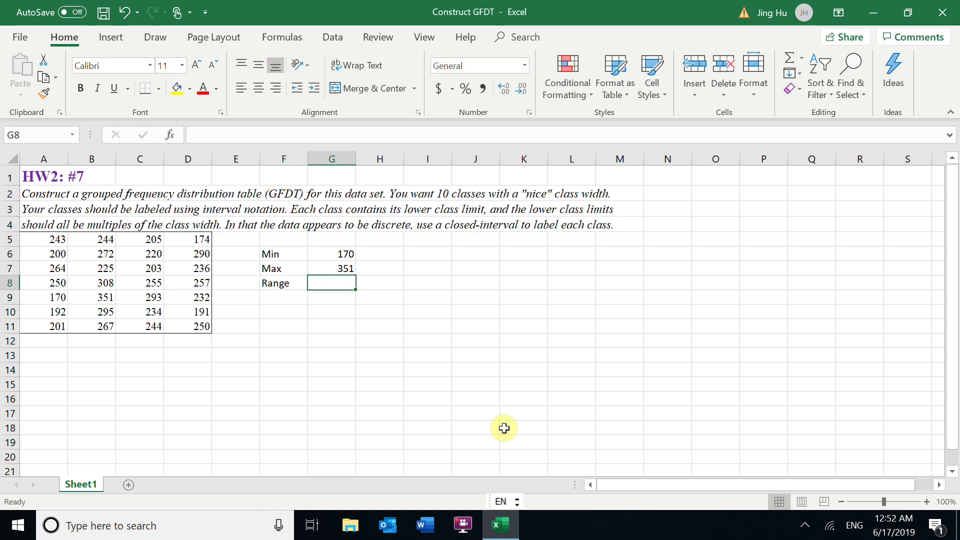
{"action": "type", "text": "="}
{"action": "left_click", "coordinate": [345, 268]}
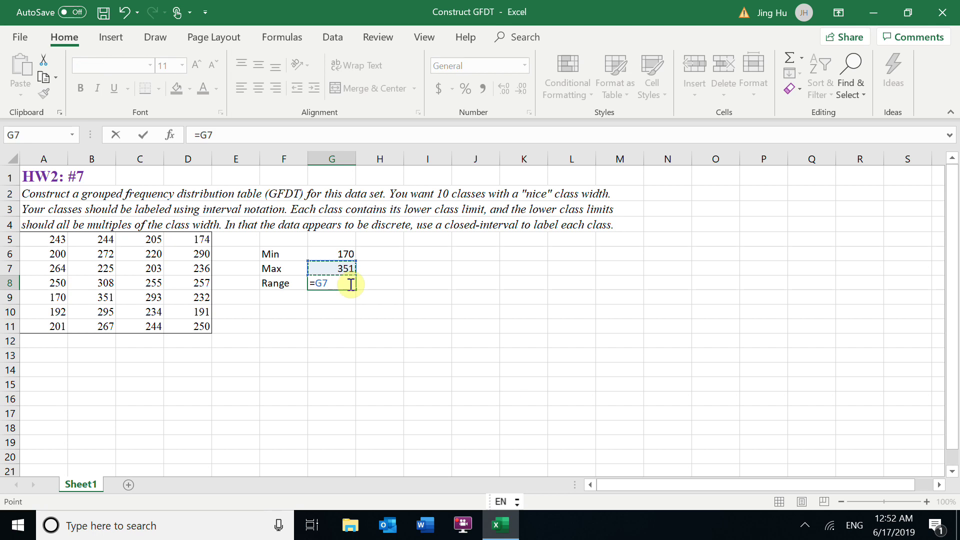
{"action": "type", "text": "-"}
{"action": "key", "text": "Up"}
{"action": "key", "text": "Up"}
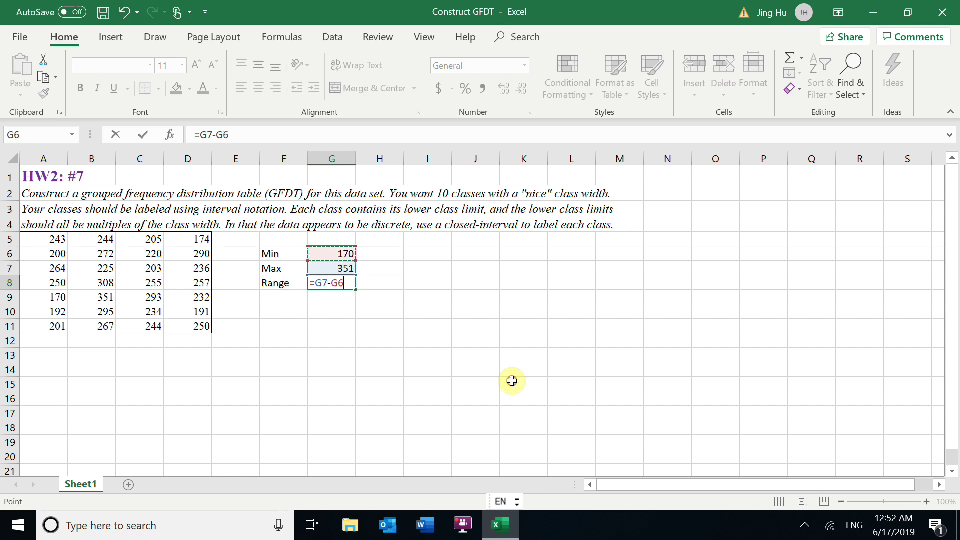
{"action": "key", "text": "Return"}
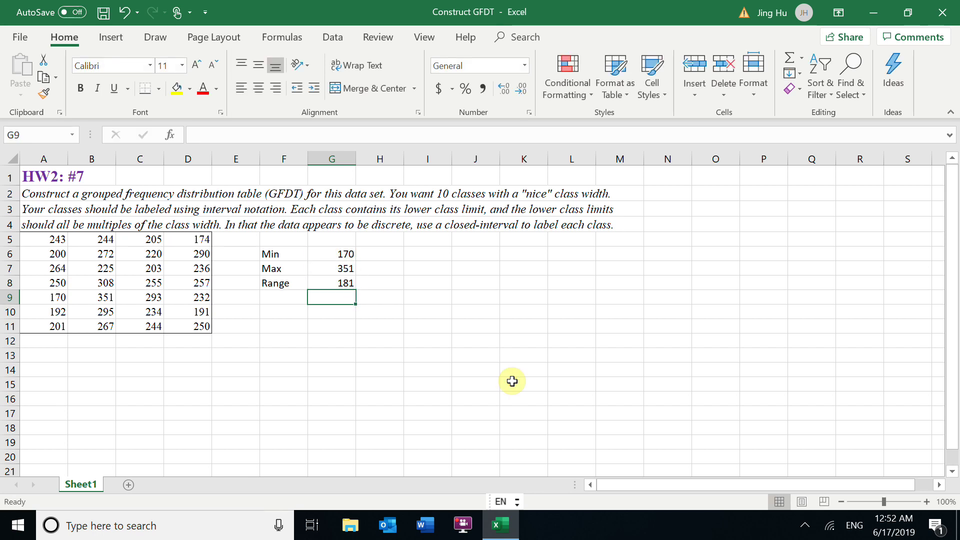
- Add the label Range/10 in F9 and compute it in G9 with the formula =181/10
{"action": "left_click", "coordinate": [272, 300]}
{"action": "type", "text": "Range/10"}
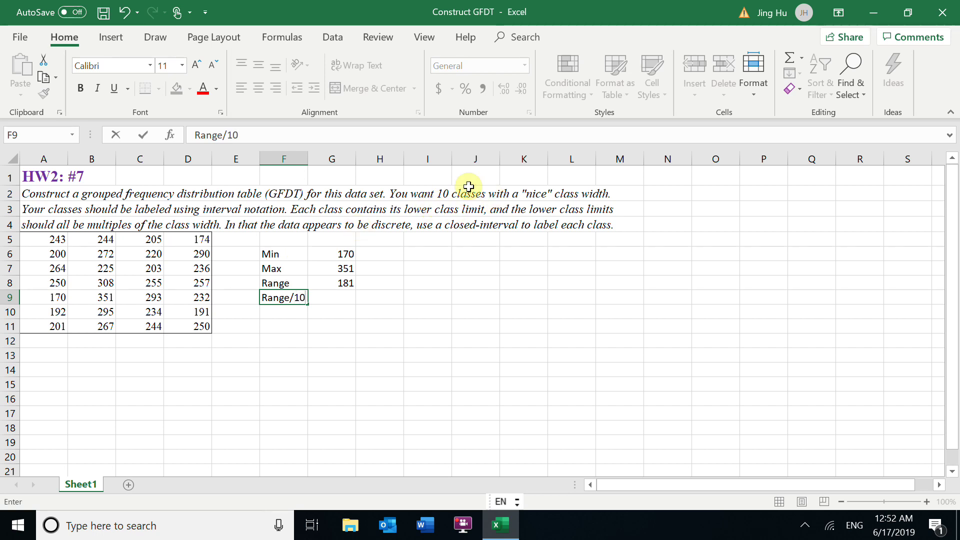
{"action": "left_click", "coordinate": [343, 298]}
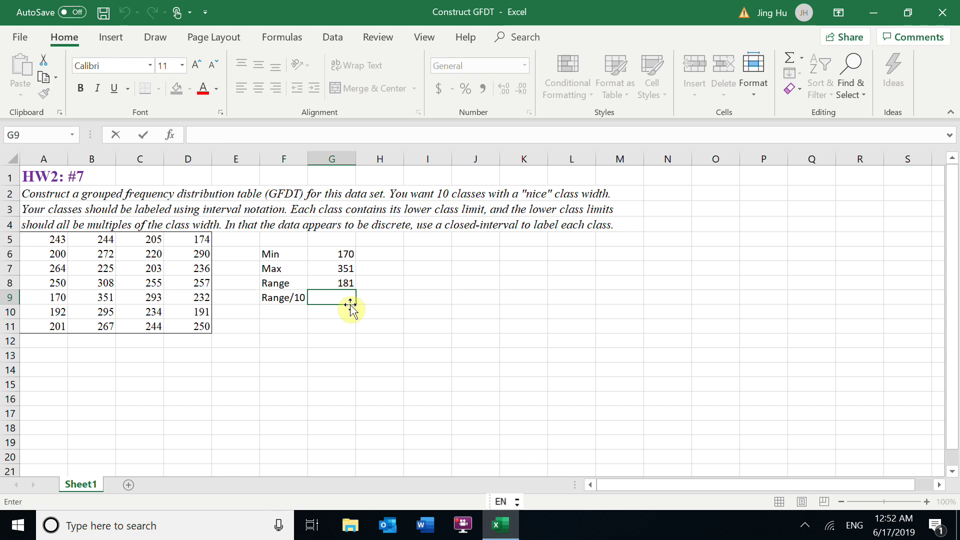
{"action": "type", "text": "=181/10"}
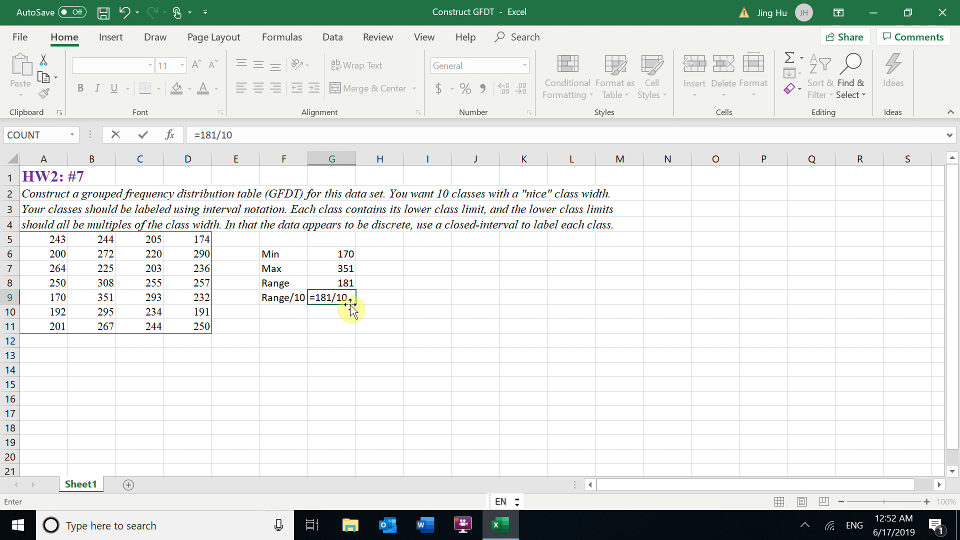
{"action": "key", "text": "Return"}
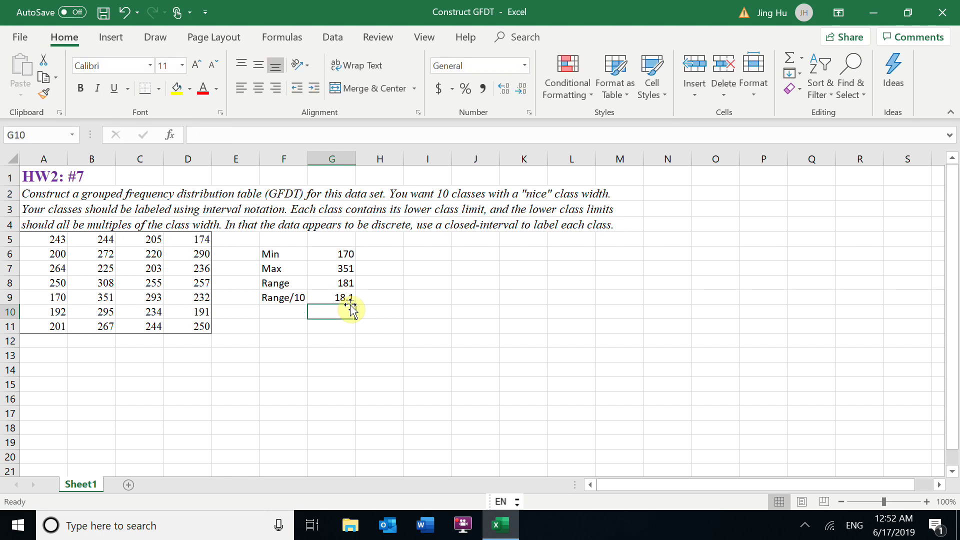
- Add the label R.up in F10 and enter the rounded-up class width 20 in G10
{"action": "left_click", "coordinate": [282, 314]}
{"action": "type", "text": "R"}
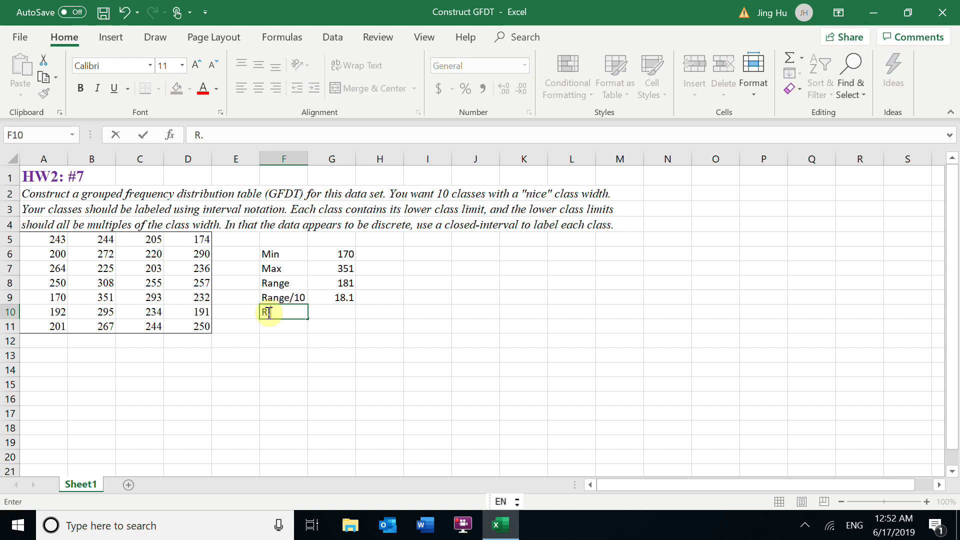
{"action": "type", "text": ".up"}
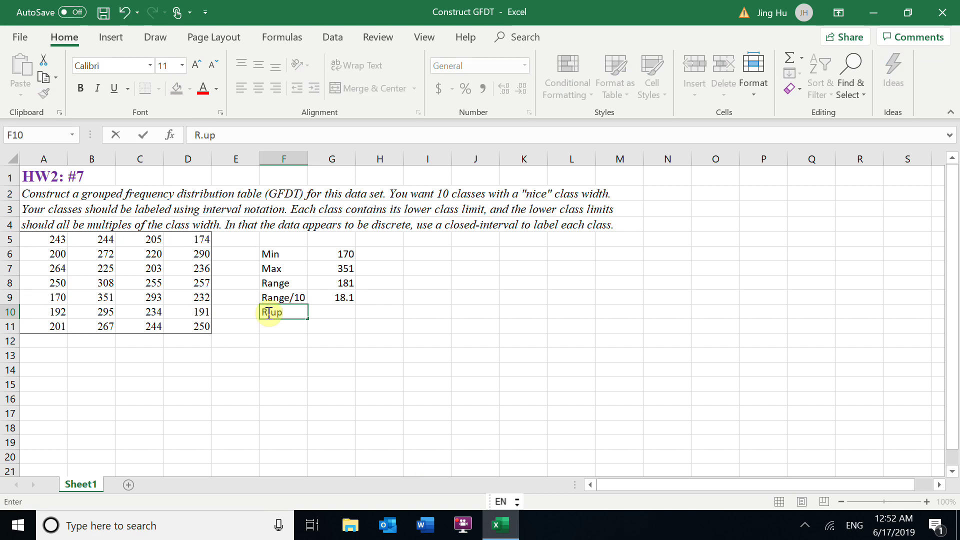
{"action": "left_click", "coordinate": [332, 313]}
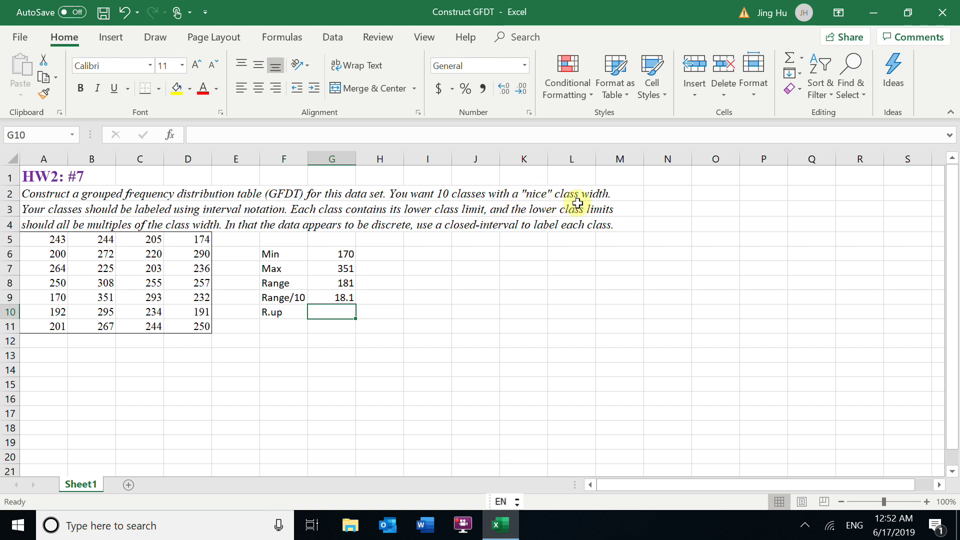
{"action": "type", "text": "20"}
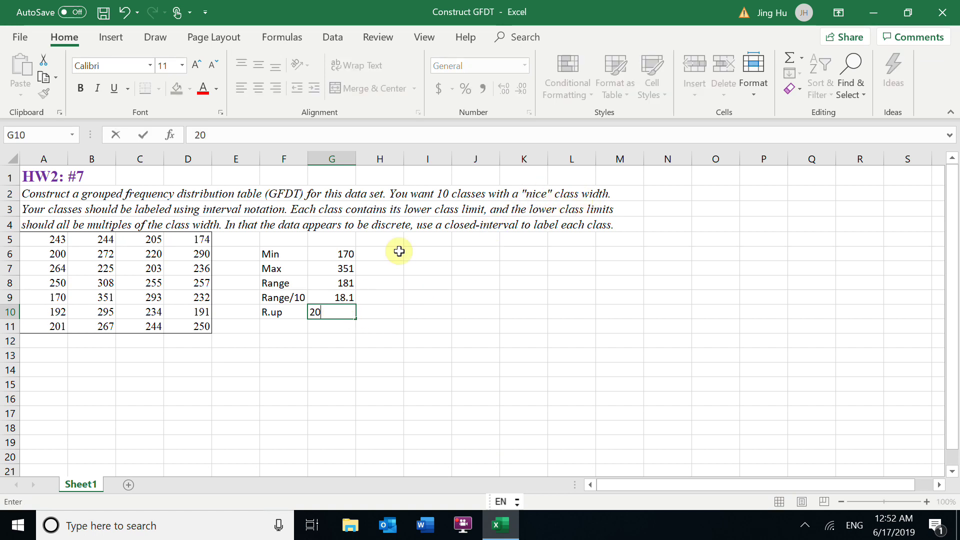
- Add the label Min/20 in F11 and compute it in G11 with the formula =170/20
{"action": "left_click", "coordinate": [281, 326]}
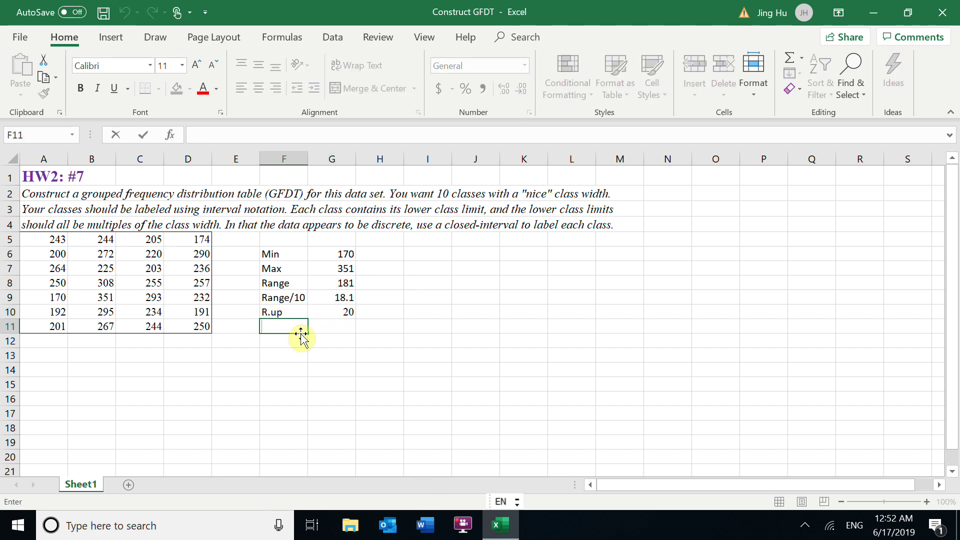
{"action": "type", "text": "mIN"}
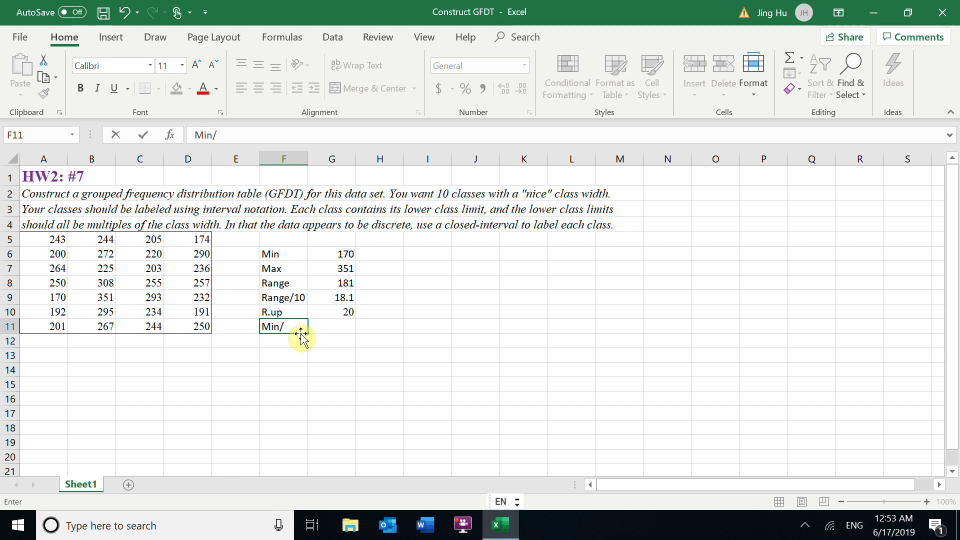
{"action": "type", "text": "20"}
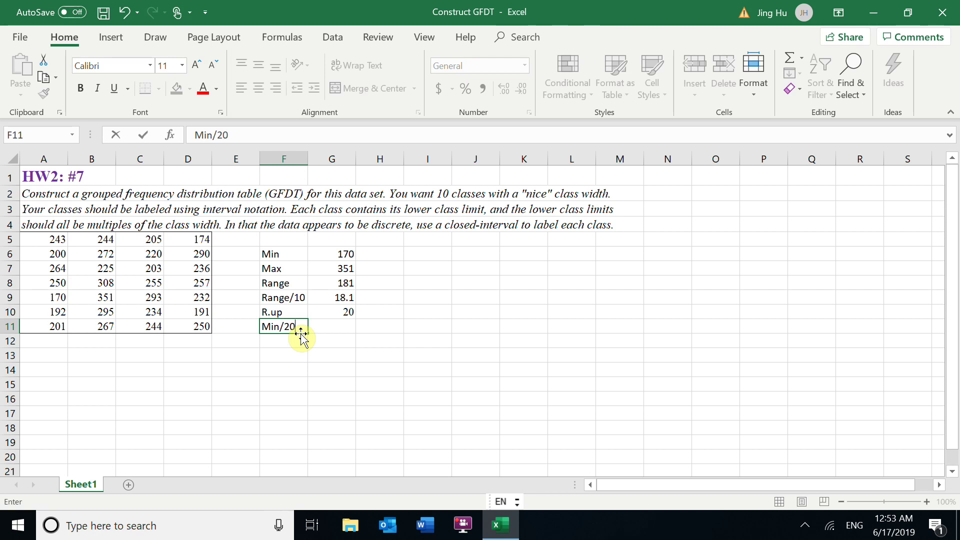
{"action": "key", "text": "Tab"}
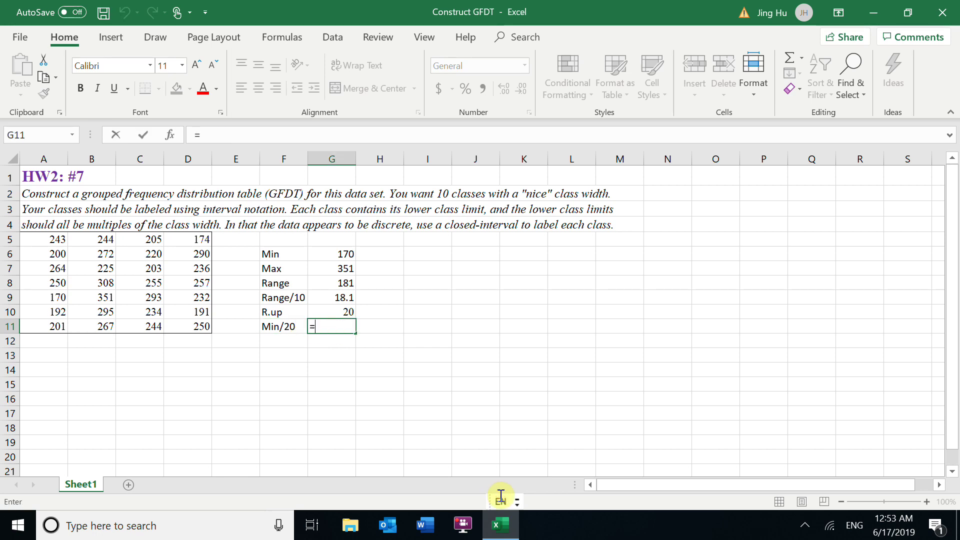
{"action": "type", "text": "=170/20"}
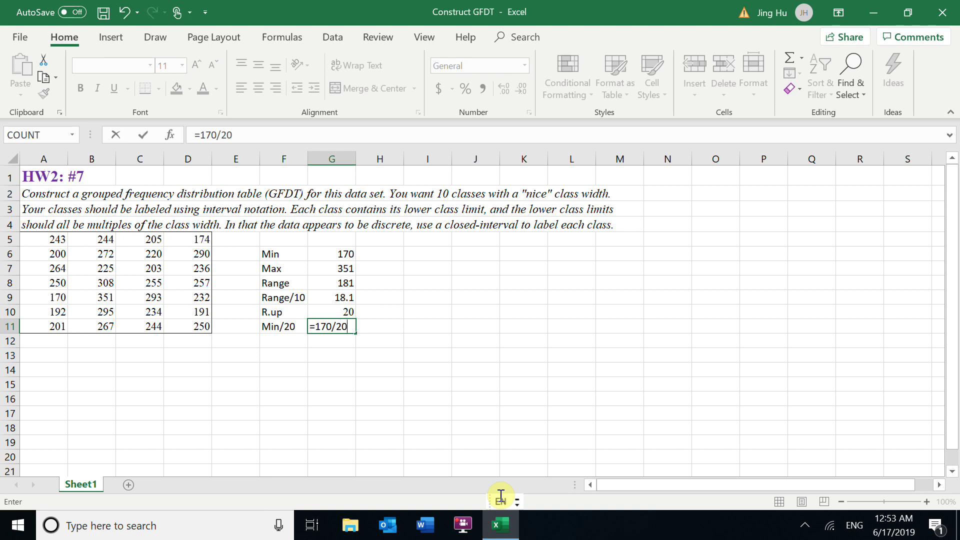
{"action": "key", "text": "Return"}
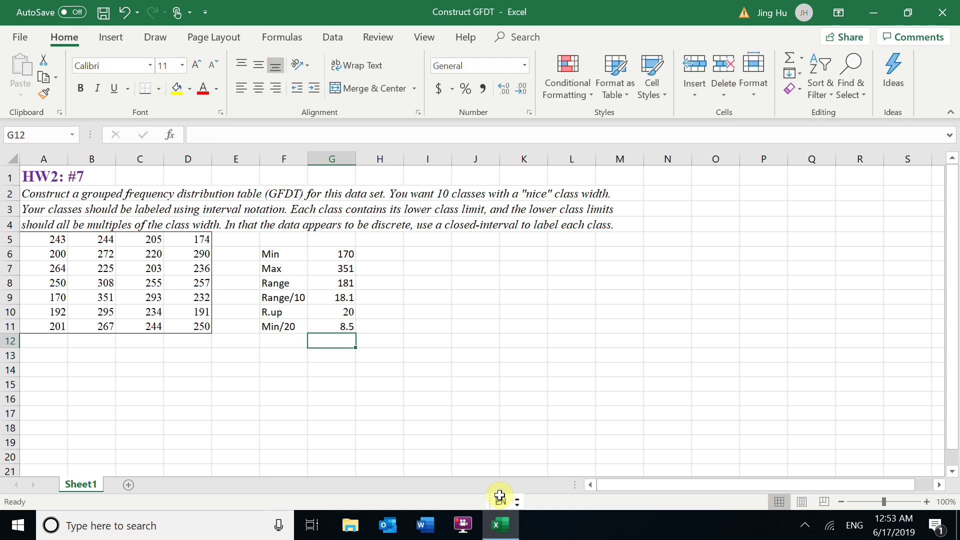
- Add the label R.down in F12 and enter the rounded-down value 8 in G12
{"action": "double_click", "coordinate": [280, 342]}
{"action": "type", "text": "R."}
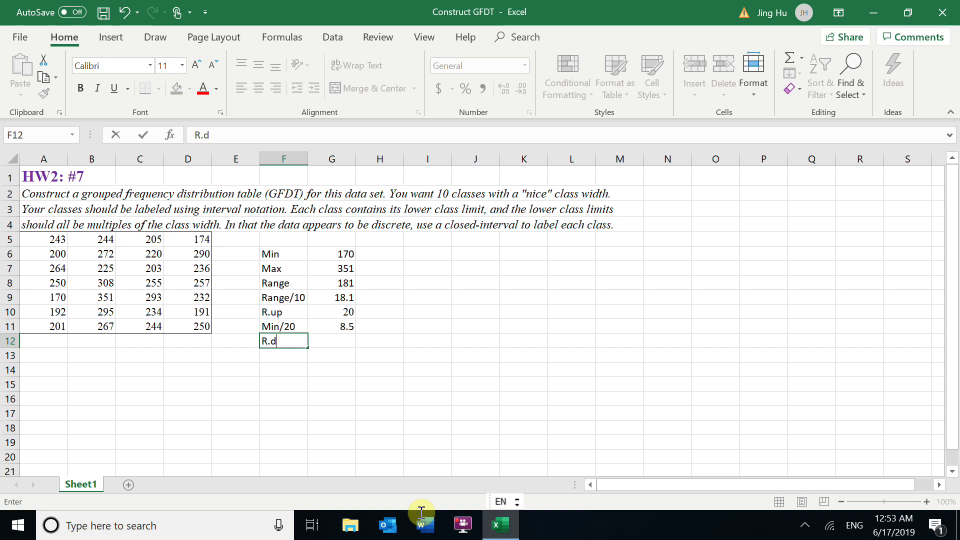
{"action": "type", "text": "down"}
{"action": "left_click", "coordinate": [334, 344]}
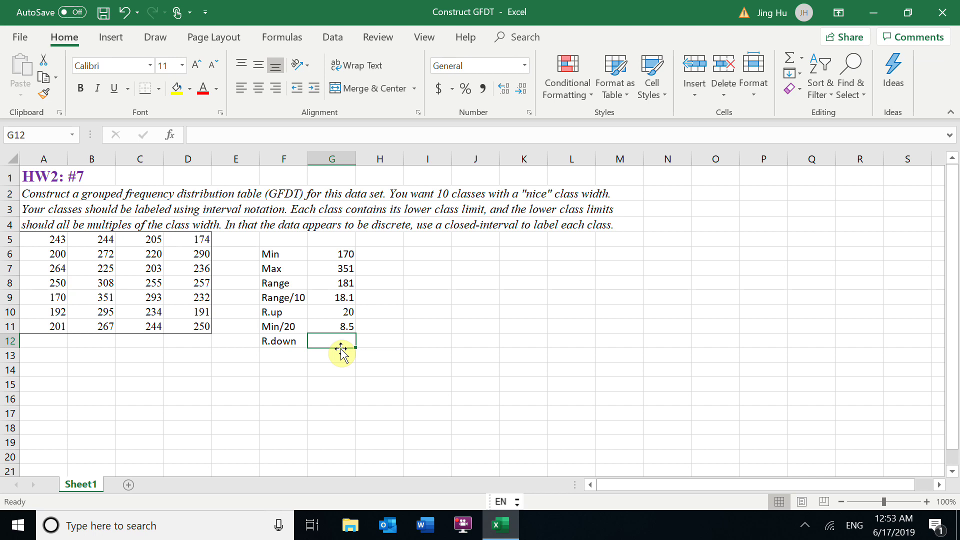
{"action": "type", "text": "8"}
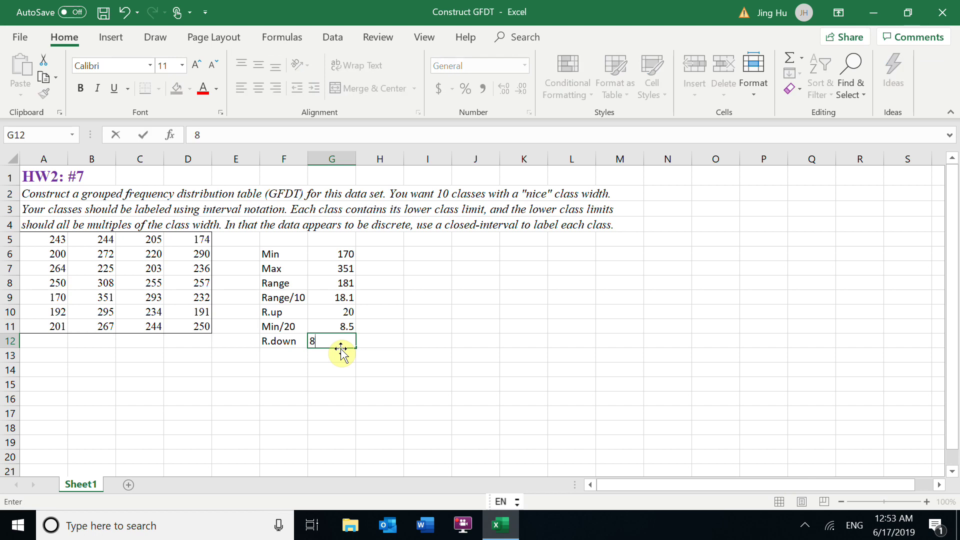
- Add the label Width*8 in F13 and compute it in G13 with the formula =G10*8
{"action": "left_click", "coordinate": [284, 357]}
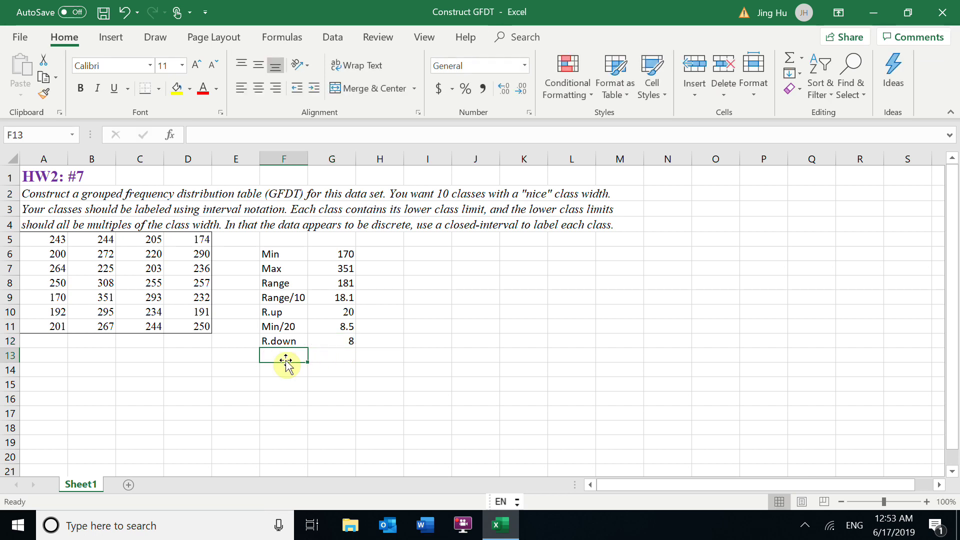
{"action": "type", "text": "Width"}
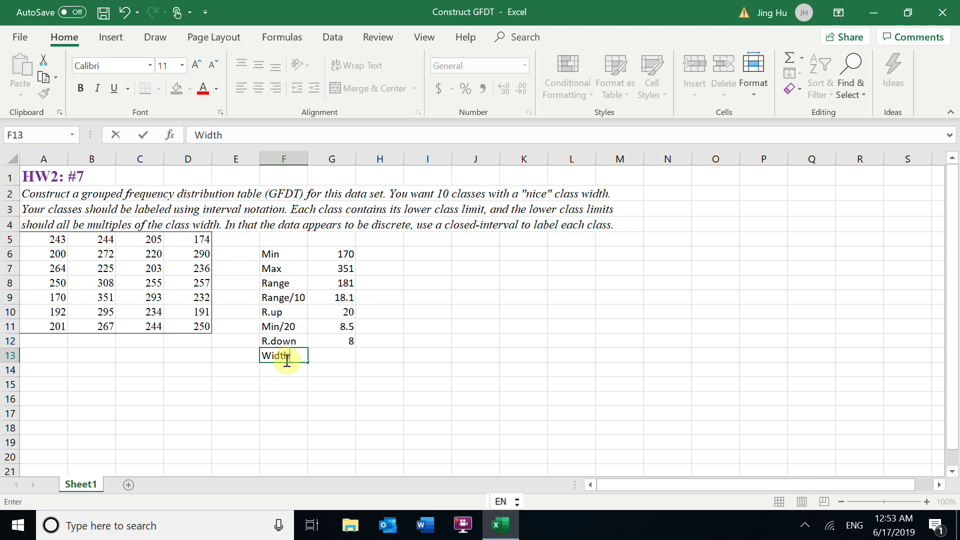
{"action": "type", "text": "*"}
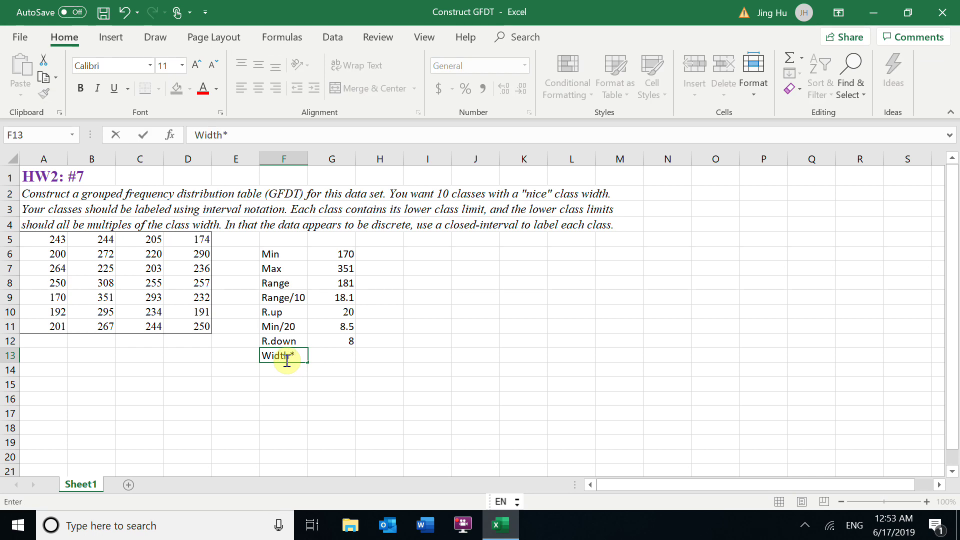
{"action": "type", "text": "8"}
{"action": "key", "text": "Tab"}
{"action": "type", "text": "="}
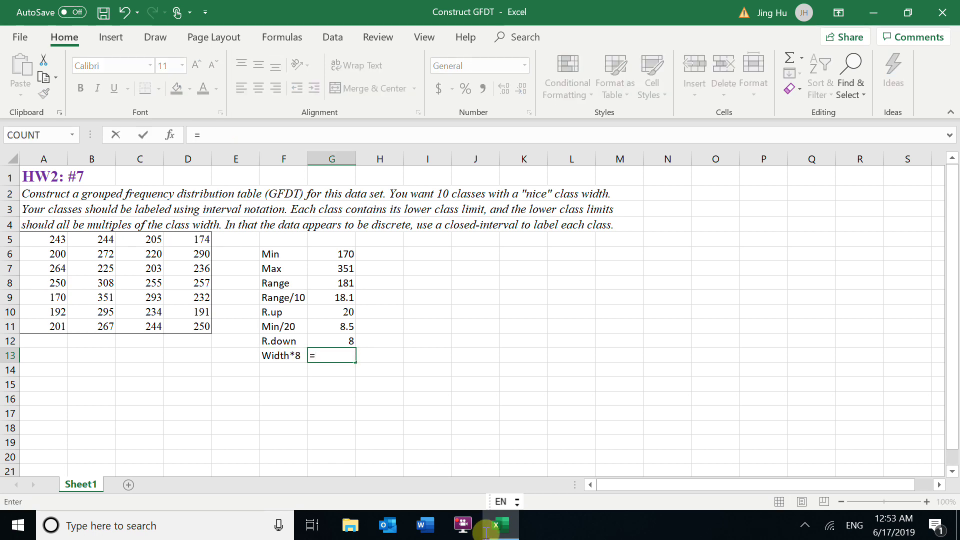
{"action": "left_click", "coordinate": [346, 313]}
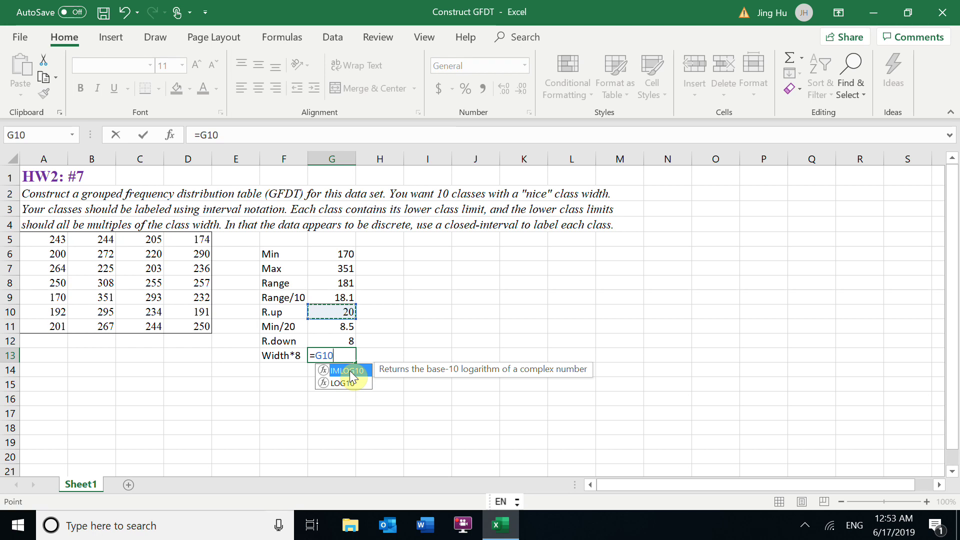
{"action": "type", "text": "*8"}
{"action": "key", "text": "Return"}
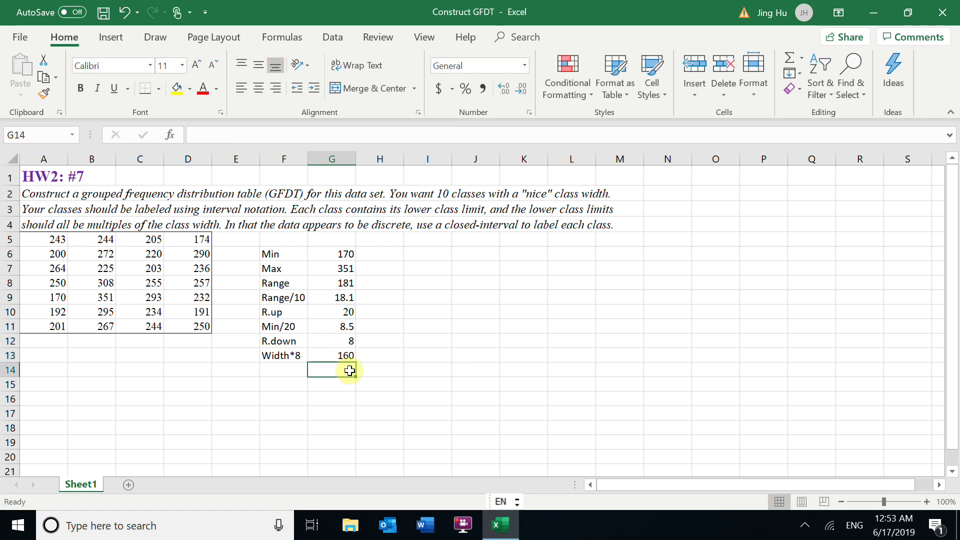
- Enter the headings Lower in I6 and Upper in J6, and enter 160 as the first lower class limit in I7
{"action": "left_click", "coordinate": [435, 255]}
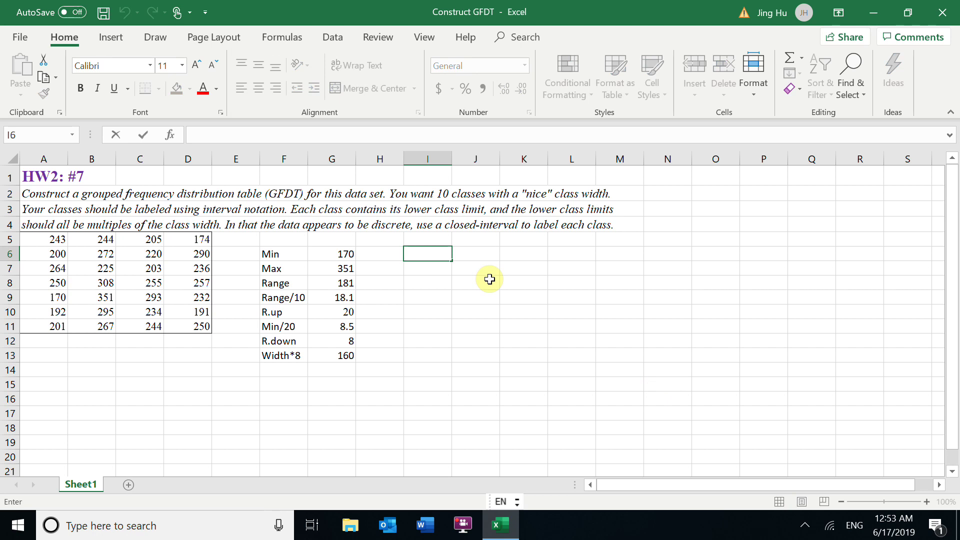
{"action": "type", "text": "ower"}
{"action": "key", "text": "Tab"}
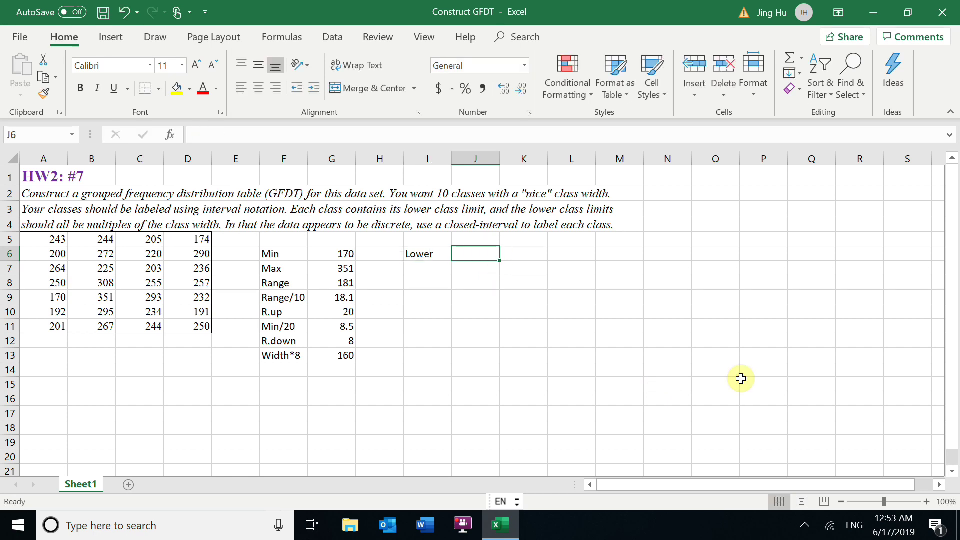
{"action": "type", "text": "Upper"}
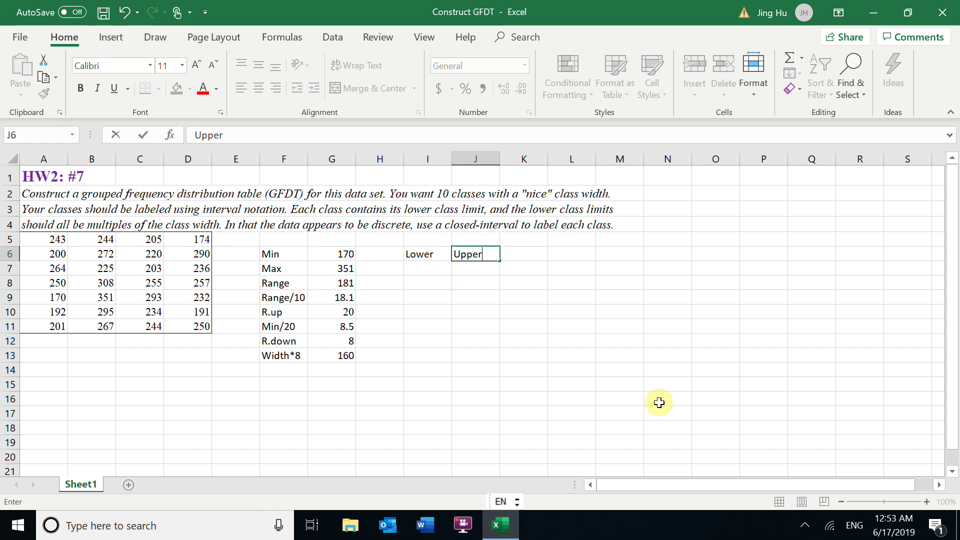
{"action": "key", "text": "Return"}
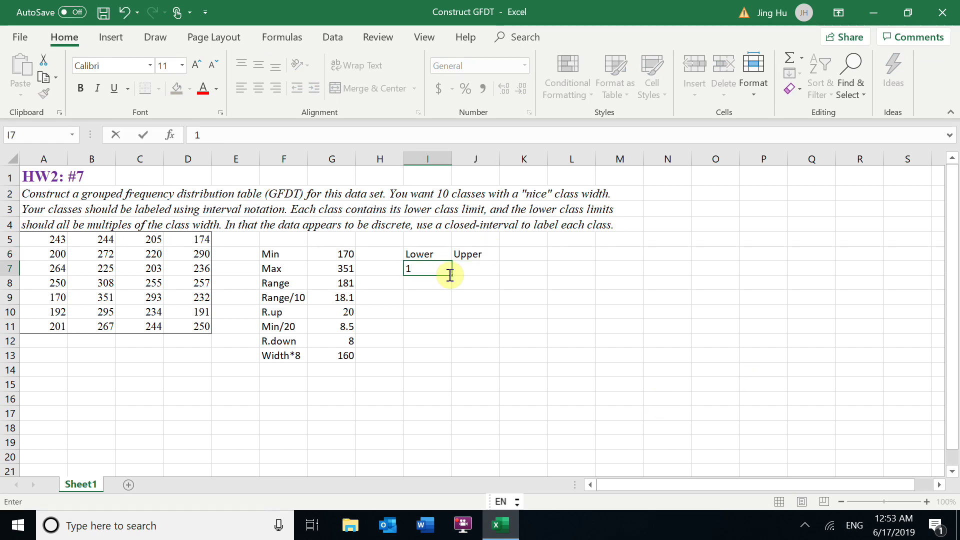
{"action": "type", "text": "60"}
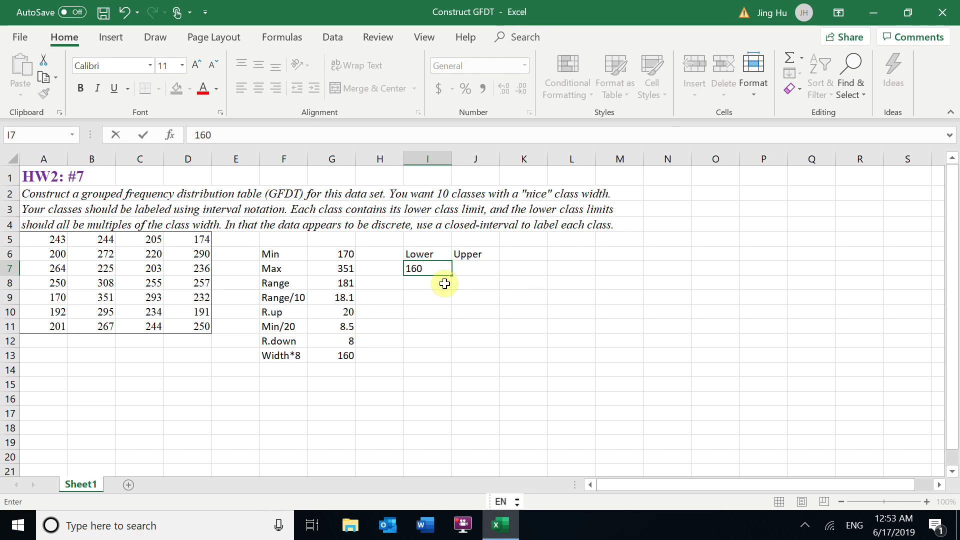
- Compute the second lower class limit in I8 with =I7+20 and fill the formula down to I16
{"action": "left_click", "coordinate": [428, 282]}
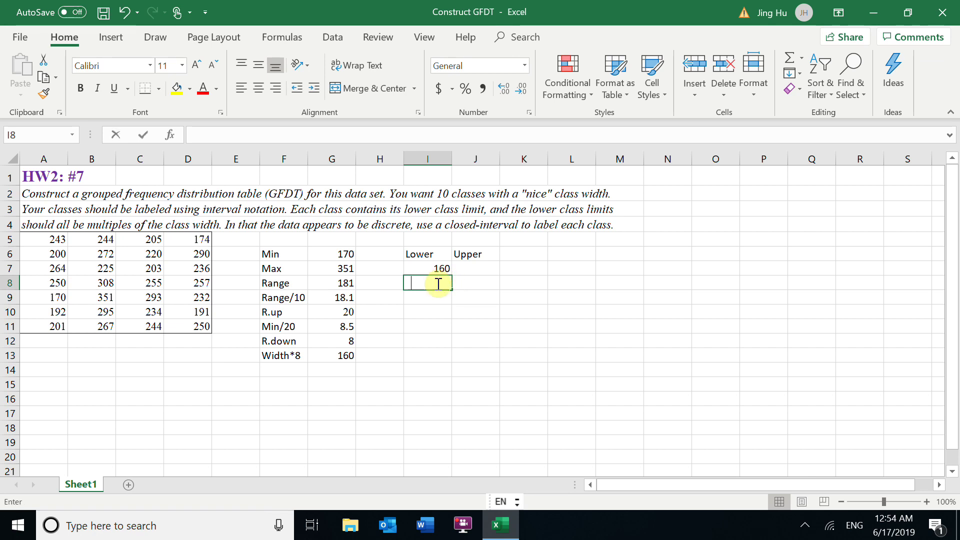
{"action": "type", "text": "="}
{"action": "key", "text": "Up"}
{"action": "type", "text": "+2"}
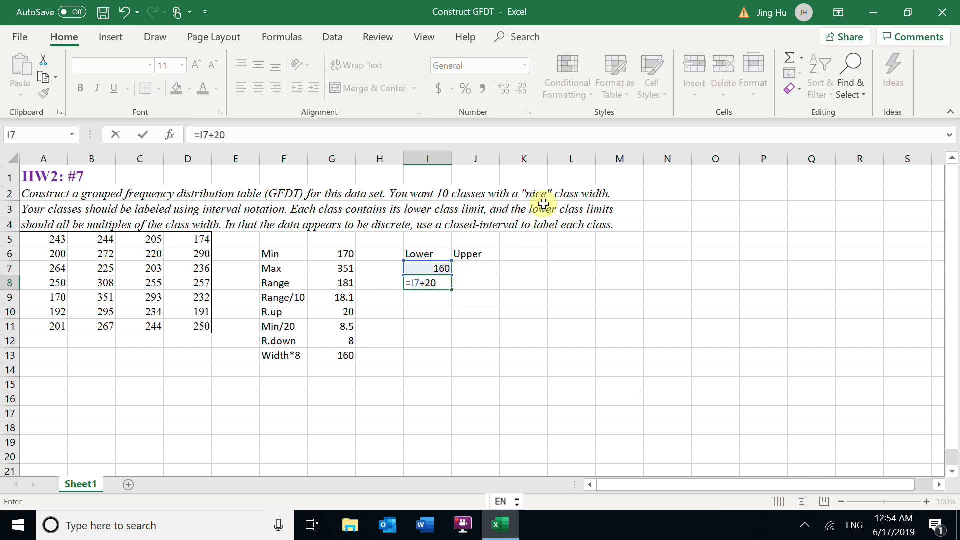
{"action": "left_click", "coordinate": [336, 312]}
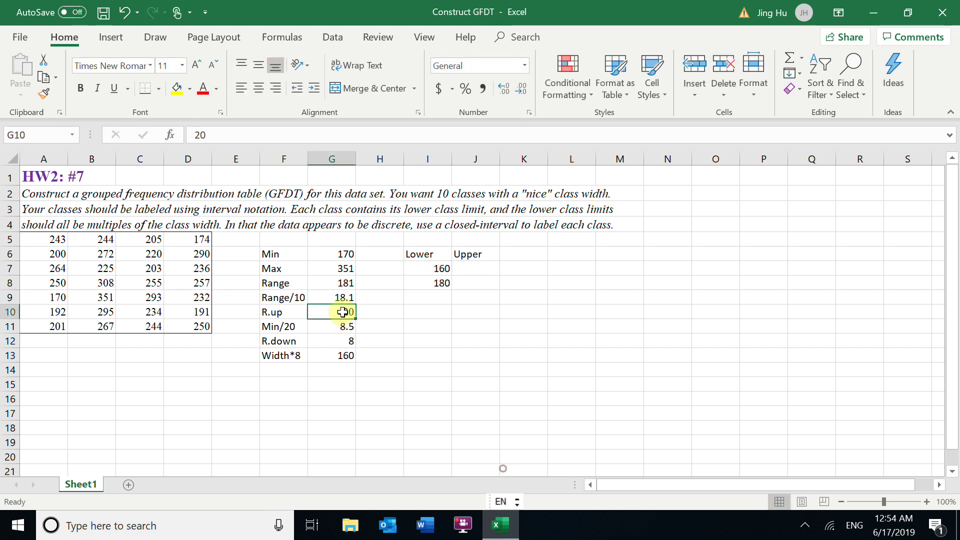
{"action": "left_click", "coordinate": [436, 284]}
{"action": "left_click_drag", "start_coordinate": [452, 289], "coordinate": [452, 406]}
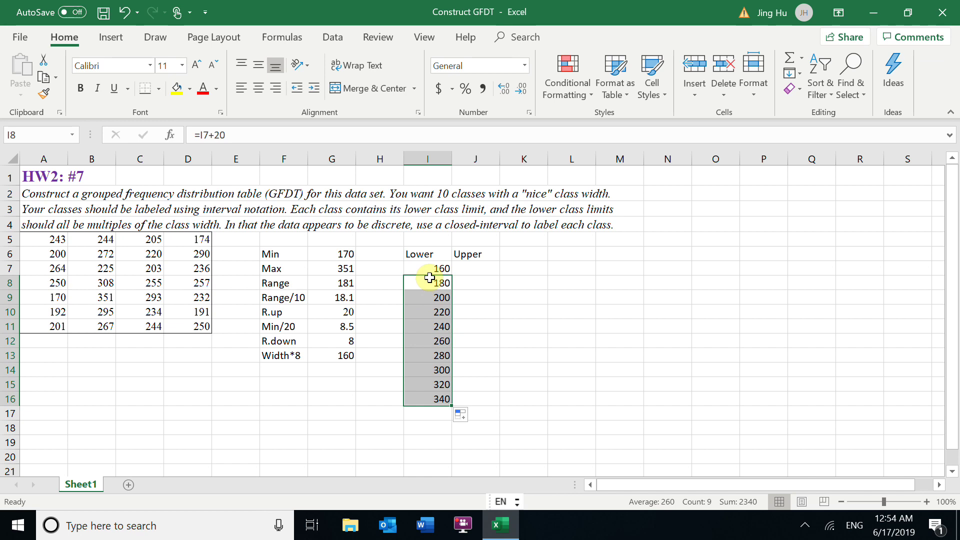
- Compute the first upper class limit in J7 with =I7+19 and fill the formula down to J16
{"action": "left_click", "coordinate": [472, 268]}
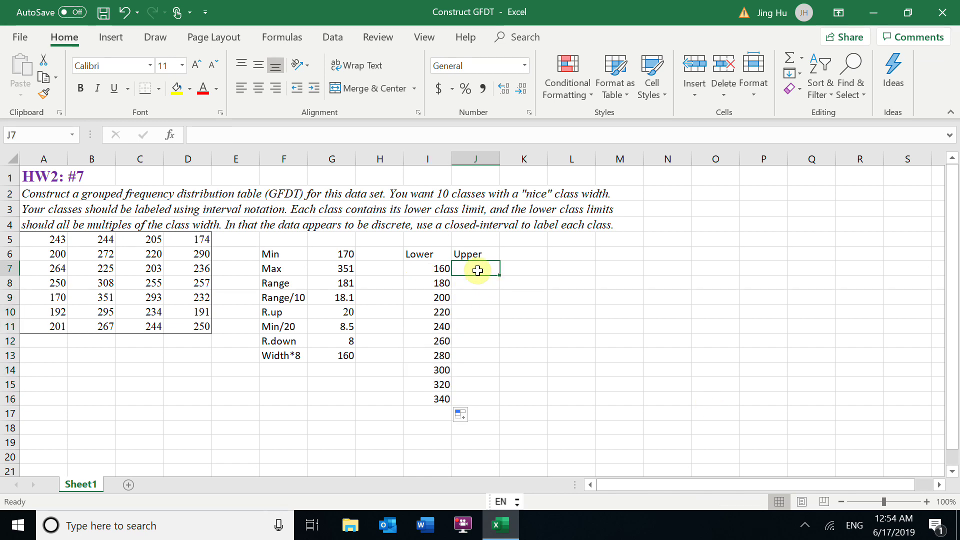
{"action": "type", "text": "="}
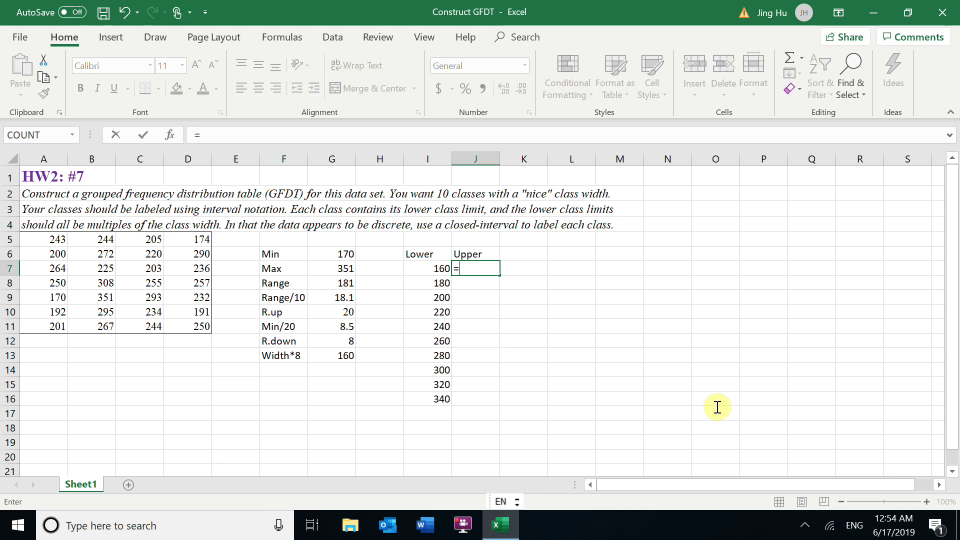
{"action": "left_click", "coordinate": [428, 266]}
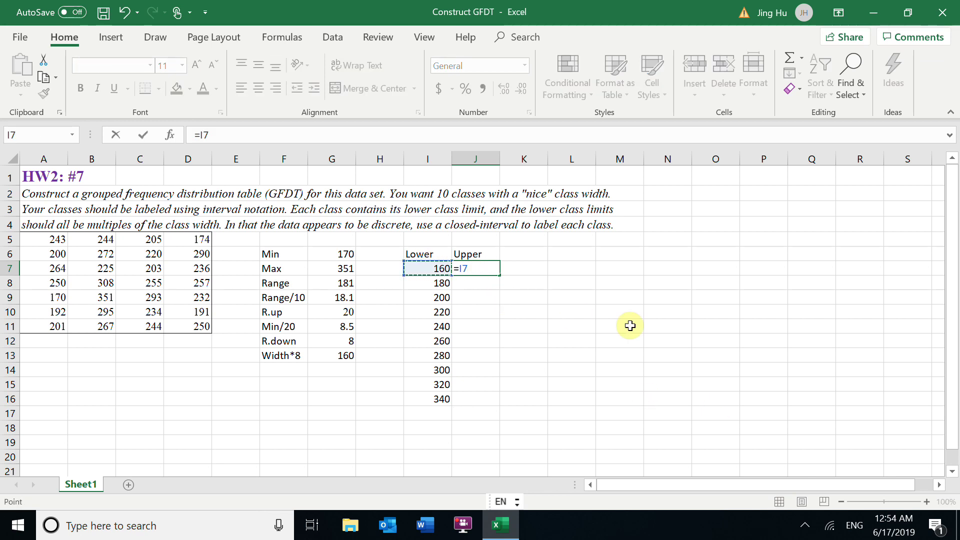
{"action": "type", "text": "+19"}
{"action": "key", "text": "Return"}
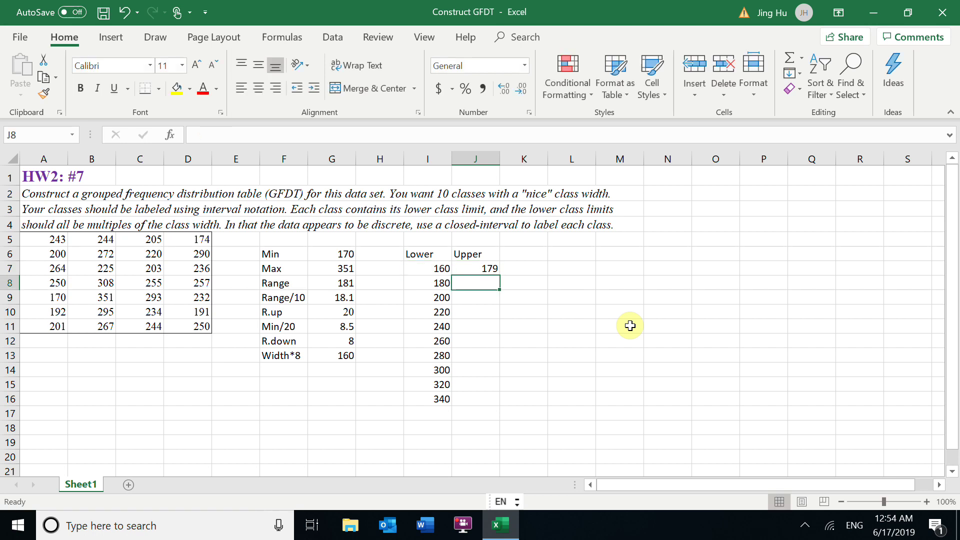
{"action": "left_click", "coordinate": [500, 274]}
{"action": "left_click_drag", "start_coordinate": [501, 278], "coordinate": [496, 404]}
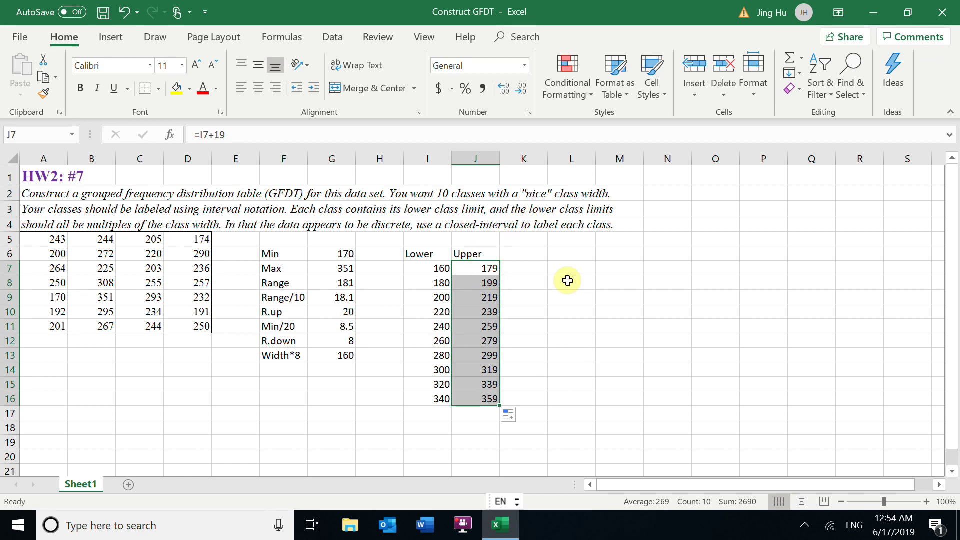
- Check in the list of Excel add-ins that Analysis ToolPak is enabled
{"action": "left_click", "coordinate": [568, 255]}
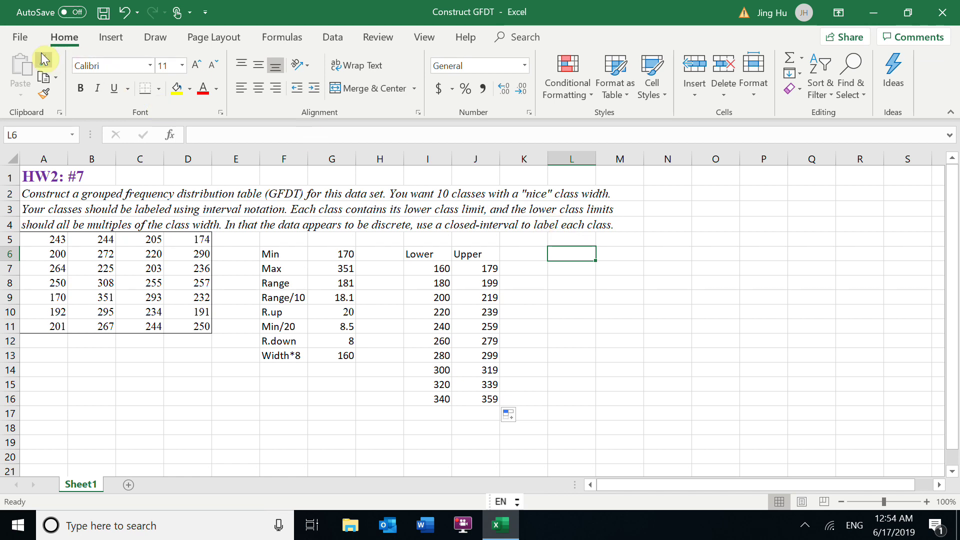
{"action": "left_click", "coordinate": [22, 39]}
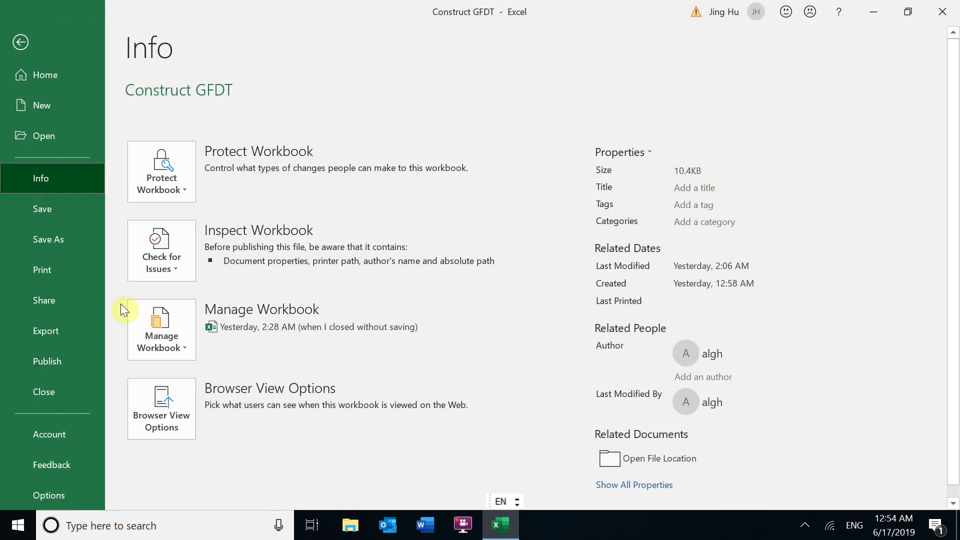
{"action": "key", "text": "Escape"}
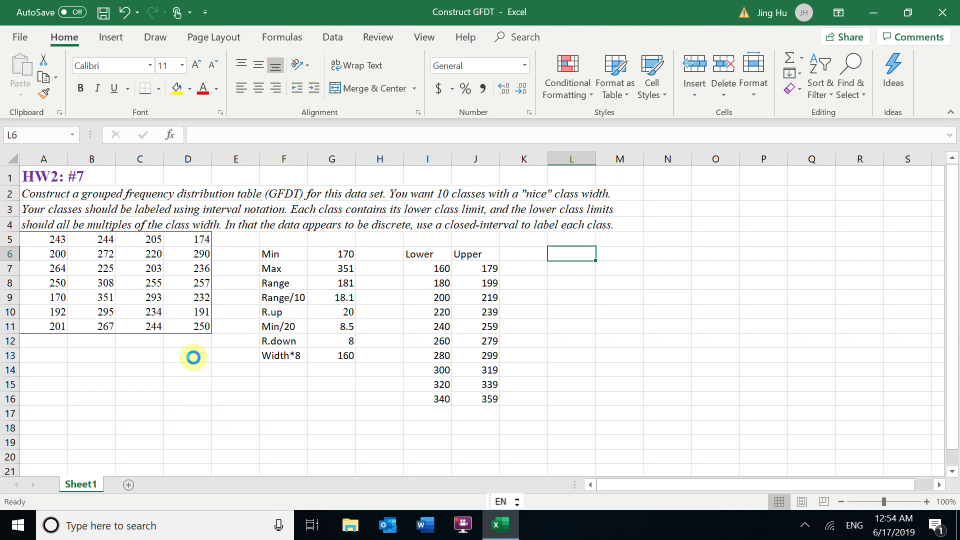
{"action": "left_click", "coordinate": [200, 253]}
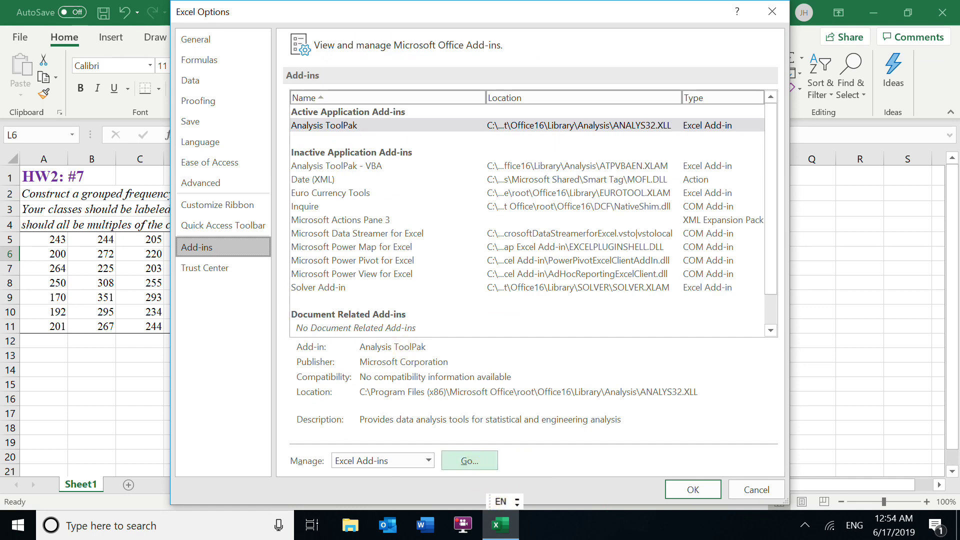
{"action": "left_click", "coordinate": [469, 463]}
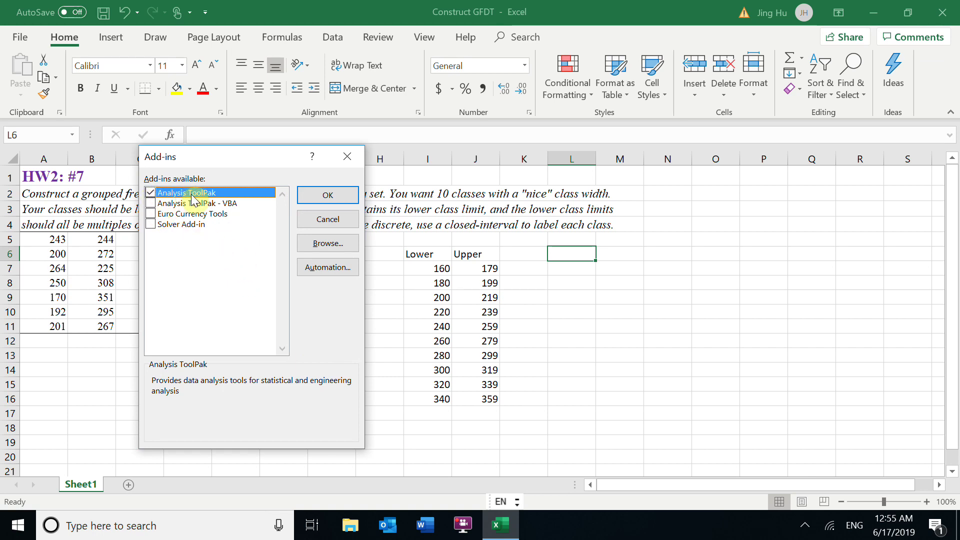
{"action": "left_click", "coordinate": [338, 197]}
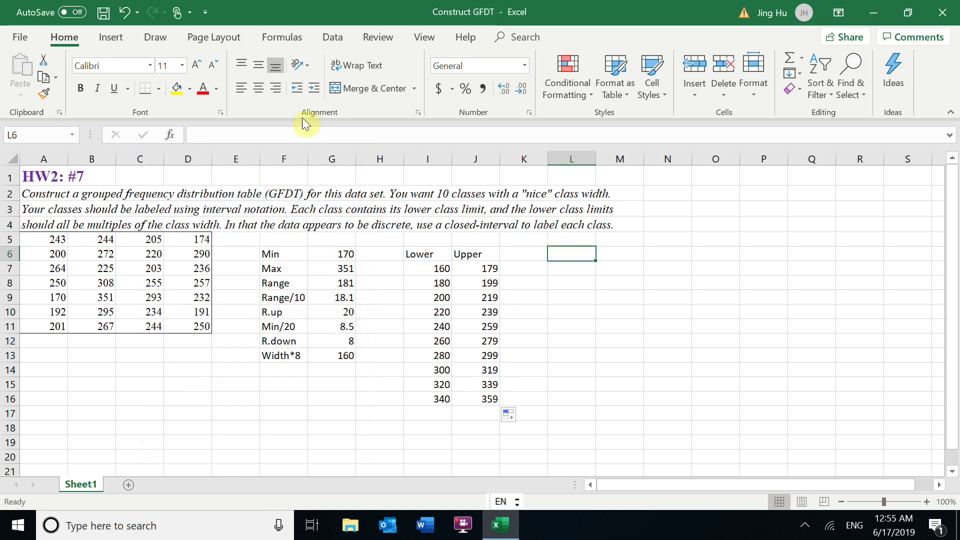
- Start the Histogram data analysis tool and set its input range to the data in A5:D11
{"action": "left_click", "coordinate": [332, 37]}
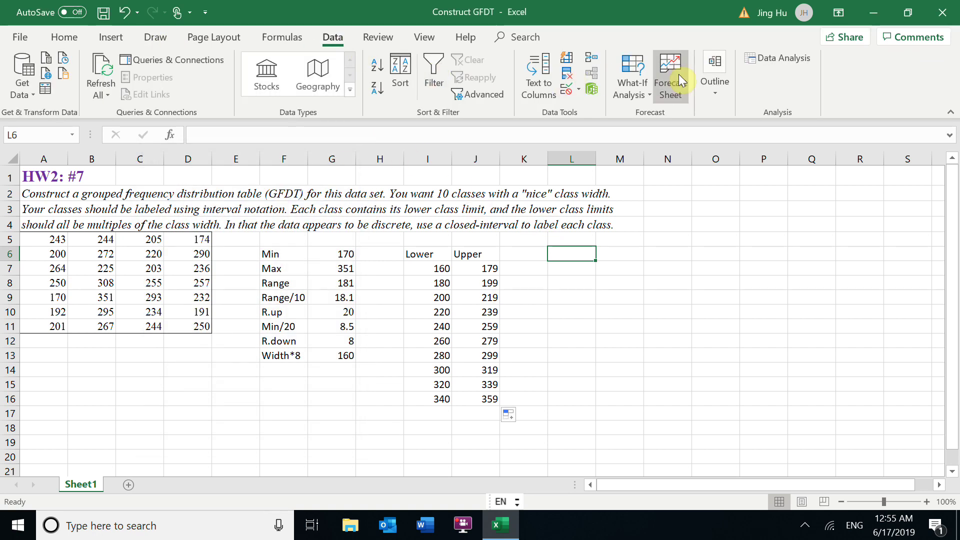
{"action": "left_click", "coordinate": [792, 60]}
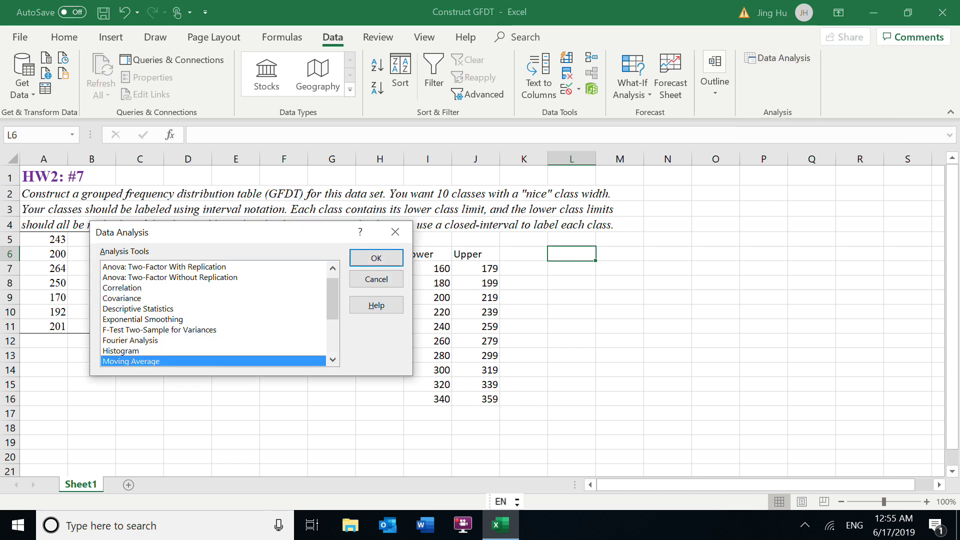
{"action": "key", "text": "Up"}
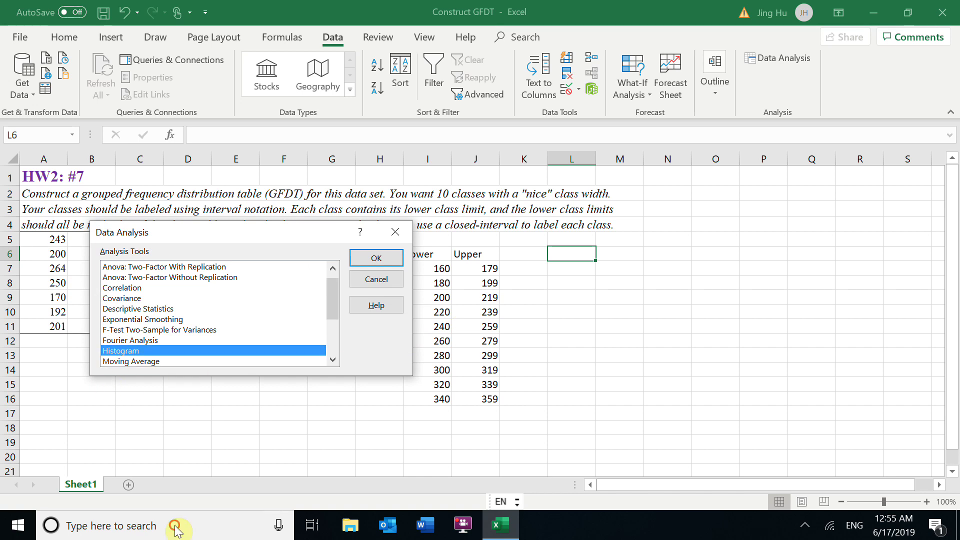
{"action": "left_click", "coordinate": [377, 257]}
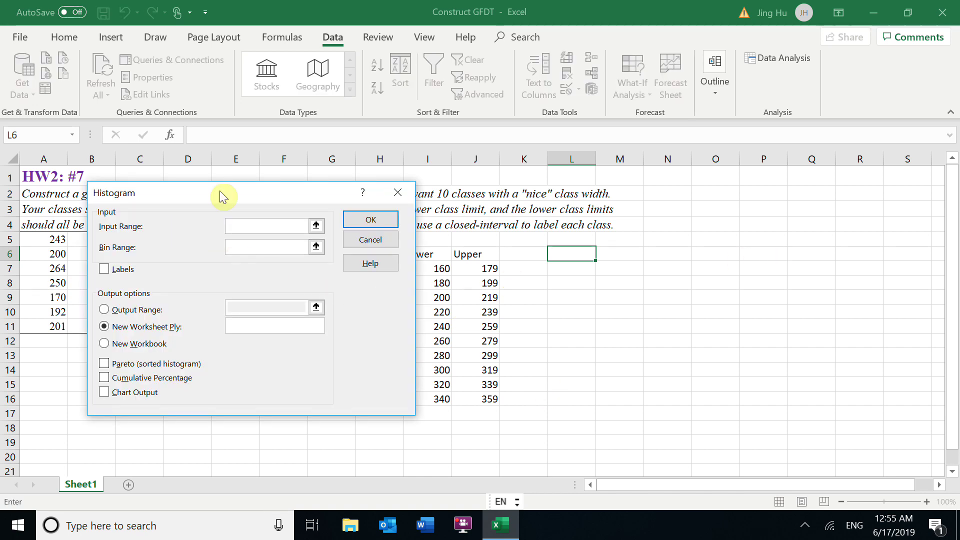
{"action": "left_click_drag", "start_coordinate": [227, 192], "coordinate": [587, 172]}
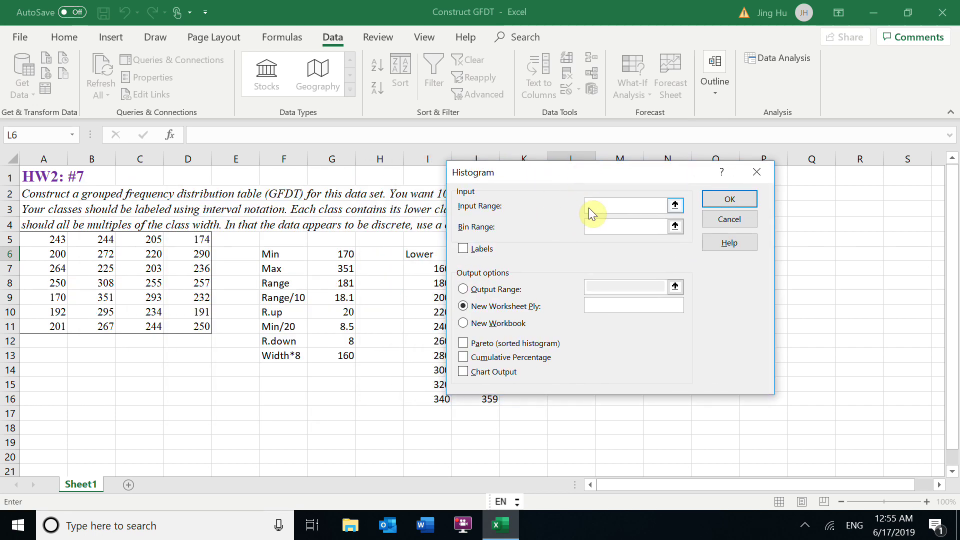
{"action": "left_click_drag", "start_coordinate": [40, 240], "coordinate": [186, 326]}
- Set the histogram's bin range to the upper class limits J7:J16 and its output range to L6
{"action": "left_click", "coordinate": [611, 230]}
{"action": "left_click_drag", "start_coordinate": [583, 179], "coordinate": [253, 200]}
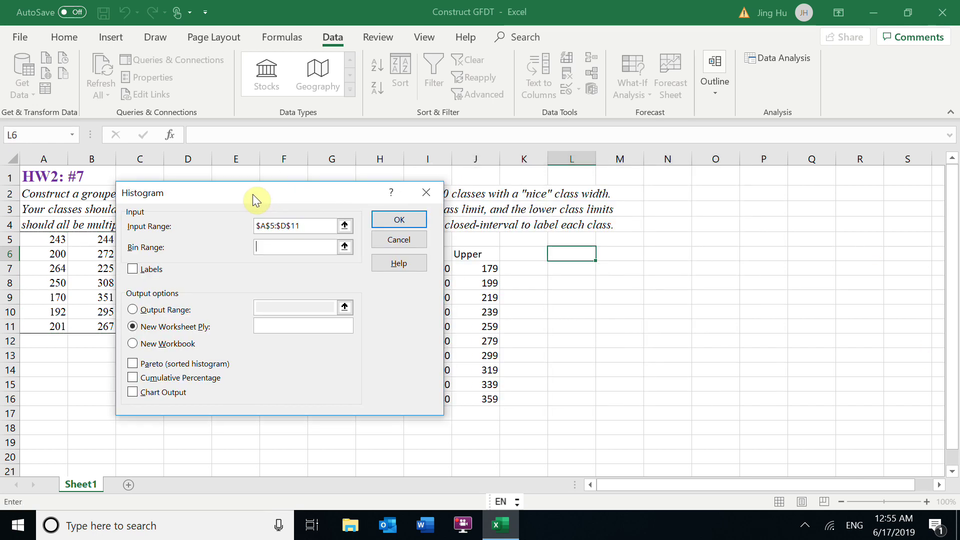
{"action": "left_click_drag", "start_coordinate": [468, 268], "coordinate": [494, 395]}
{"action": "left_click", "coordinate": [119, 329]}
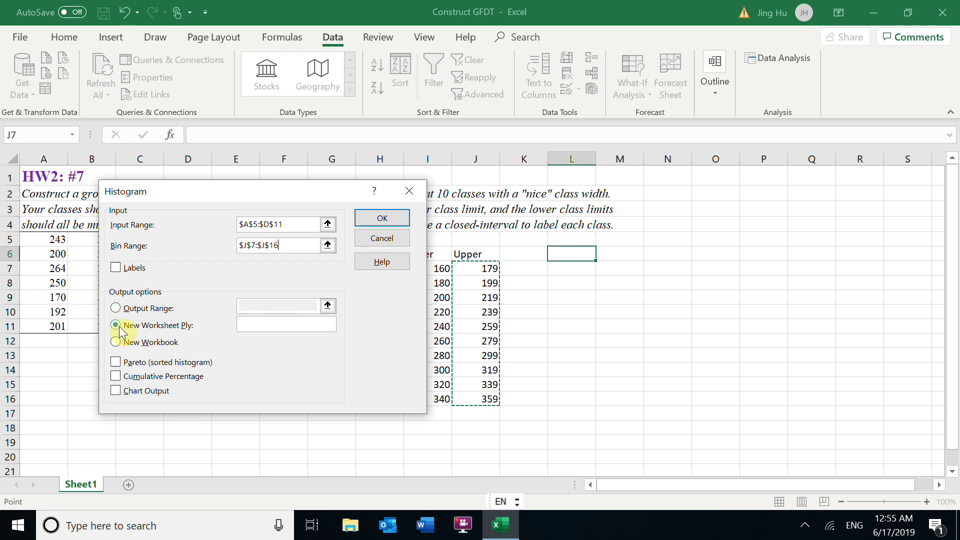
{"action": "left_click", "coordinate": [116, 308]}
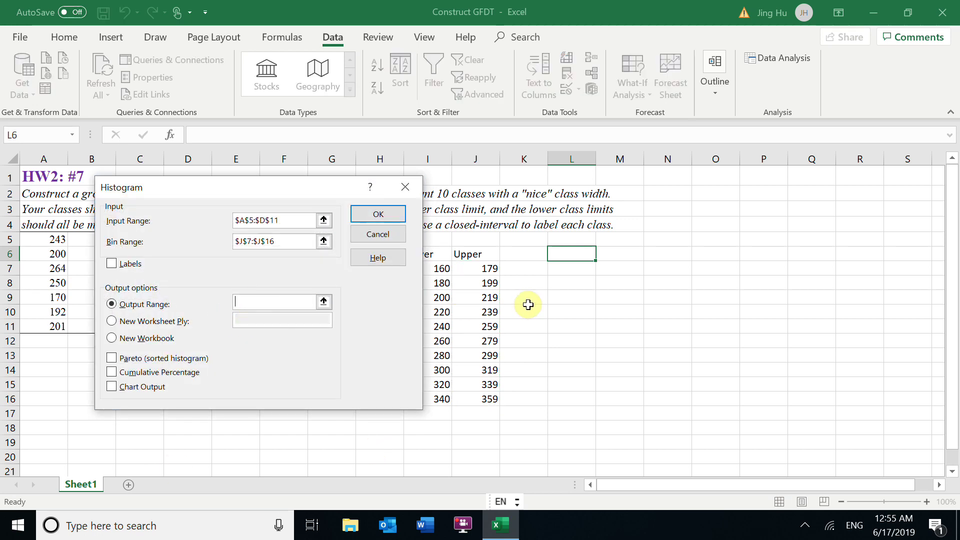
{"action": "left_click", "coordinate": [564, 267]}
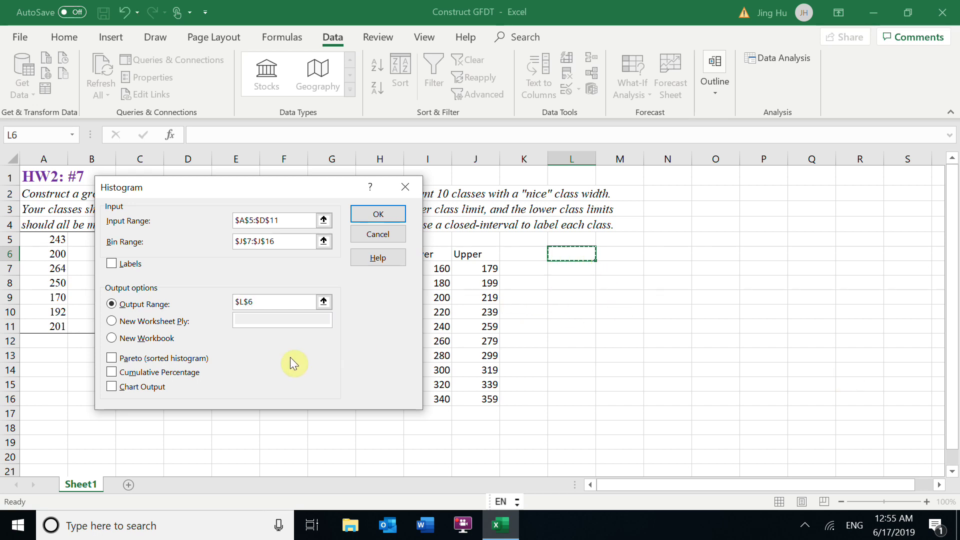
- Run the Histogram analysis with chart output enabled and clear the More row from the resulting frequency table
{"action": "left_click", "coordinate": [110, 389]}
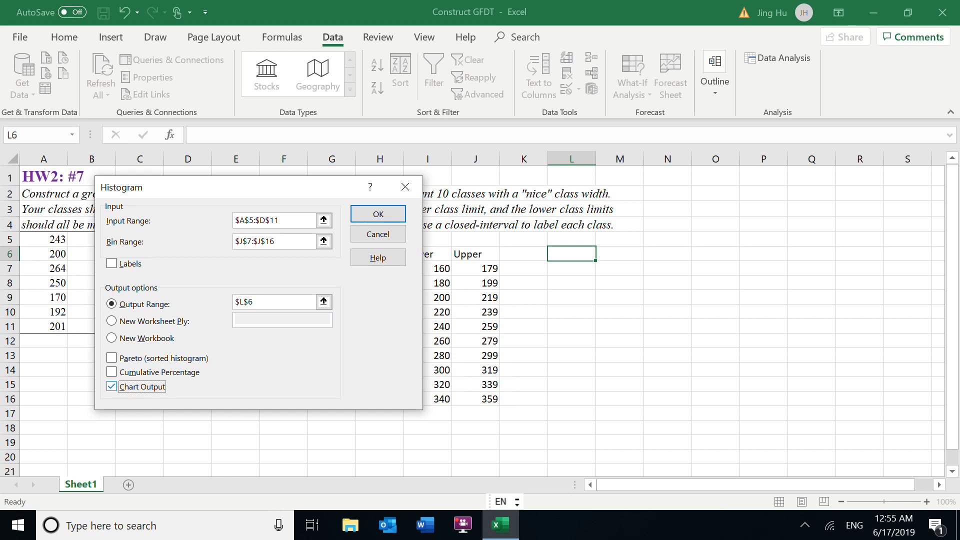
{"action": "left_click", "coordinate": [374, 217]}
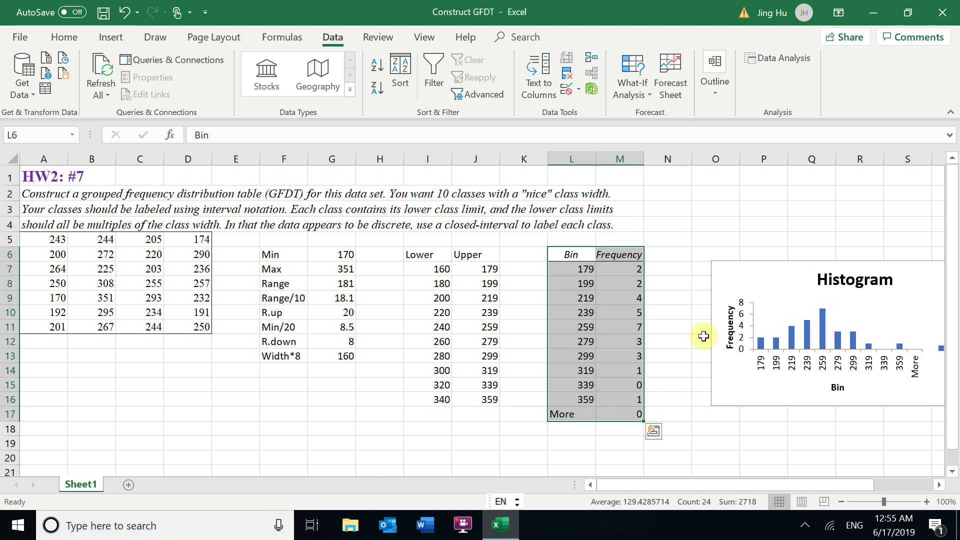
{"action": "left_click_drag", "start_coordinate": [644, 421], "coordinate": [644, 406]}
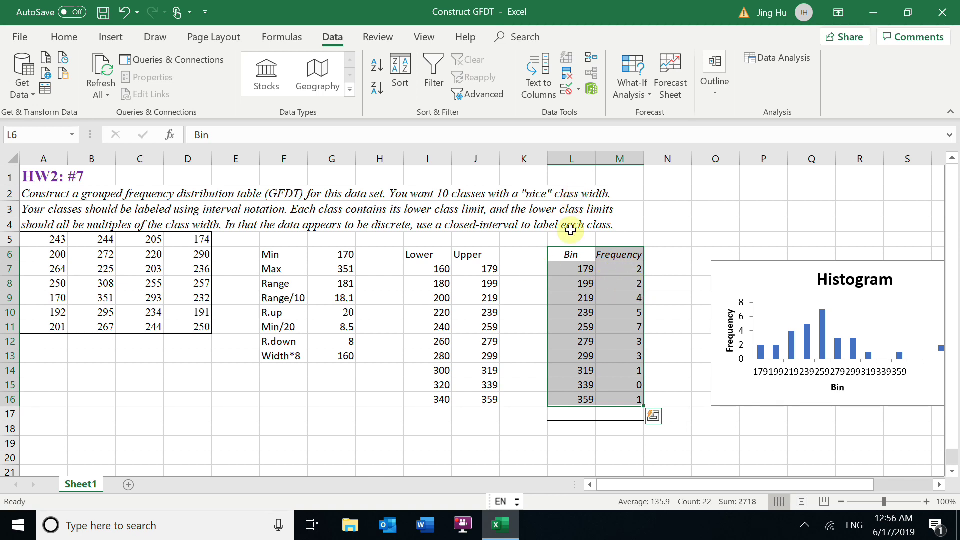
- Move the histogram chart to the area around columns D to J, starting near row 10, and stretch it taller to about row 22
{"action": "left_click_drag", "start_coordinate": [711, 289], "coordinate": [266, 328]}
{"action": "scroll", "coordinate": [713, 262], "scroll_direction": "down", "scroll_amount": 2}
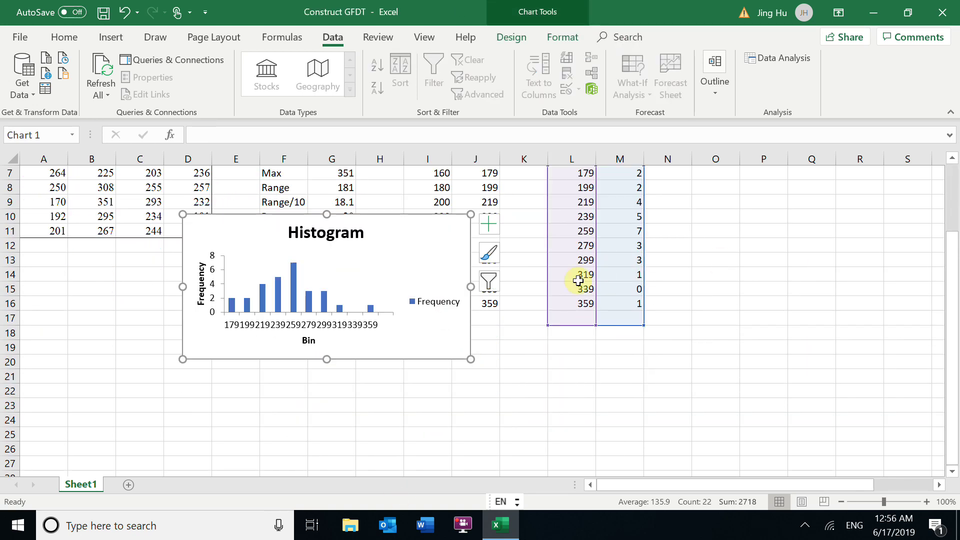
{"action": "left_click_drag", "start_coordinate": [330, 356], "coordinate": [320, 394]}
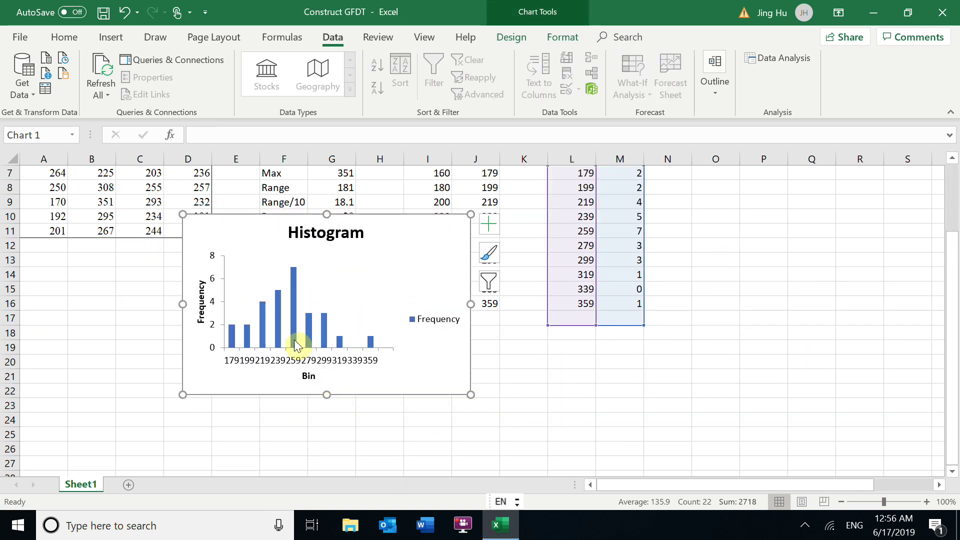
- Set the gap width of the histogram's Frequency series to 0% and give its bars a red solid-line border
{"action": "double_click", "coordinate": [295, 314]}
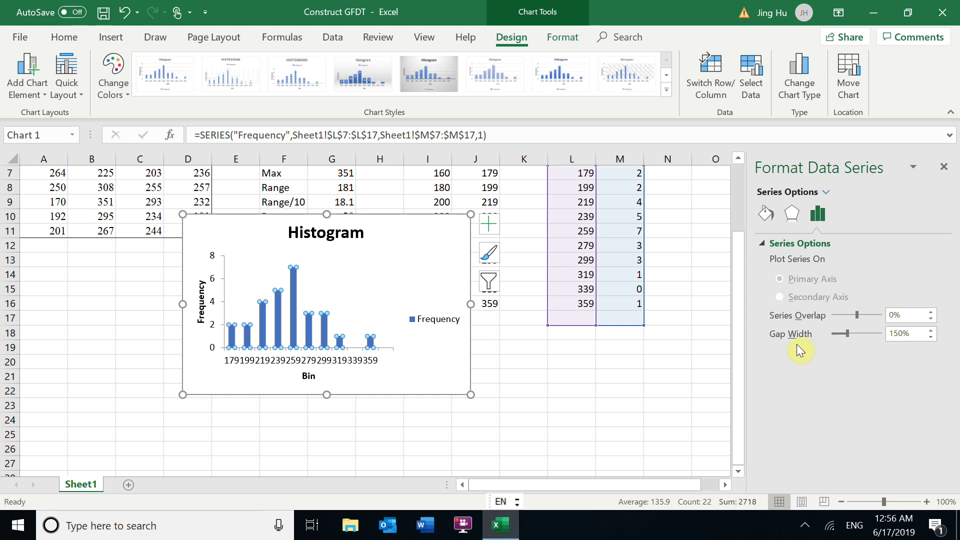
{"action": "left_click_drag", "start_coordinate": [848, 337], "coordinate": [833, 338]}
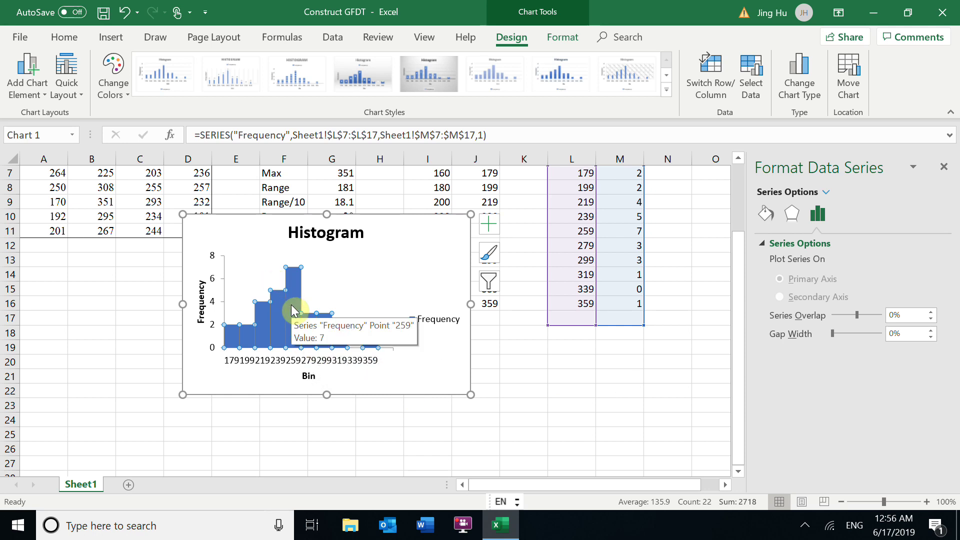
{"action": "left_click", "coordinate": [766, 216]}
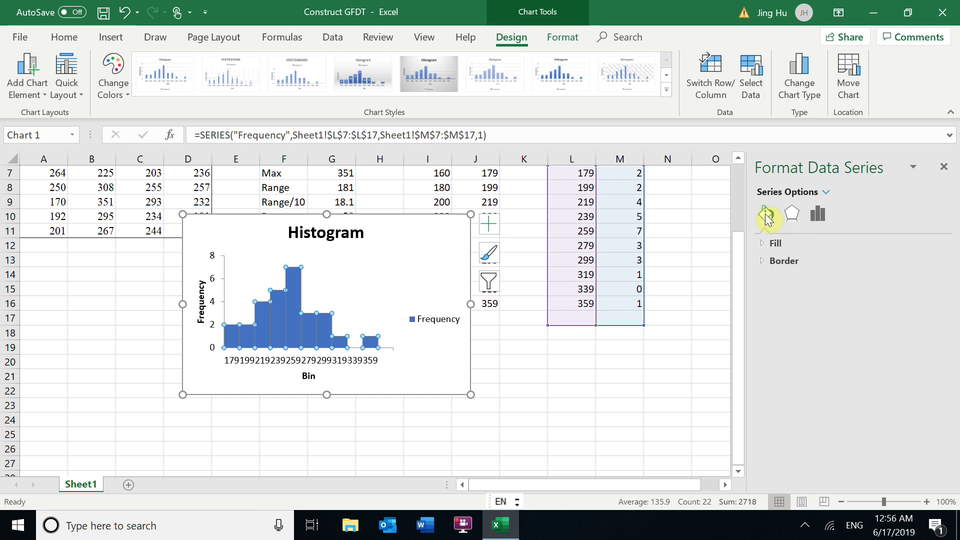
{"action": "left_click", "coordinate": [784, 261]}
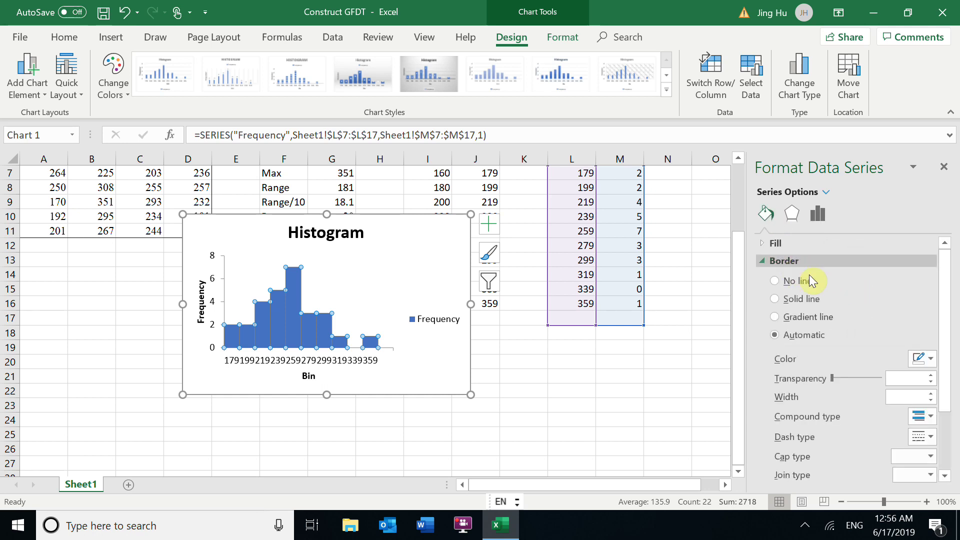
{"action": "left_click", "coordinate": [775, 300]}
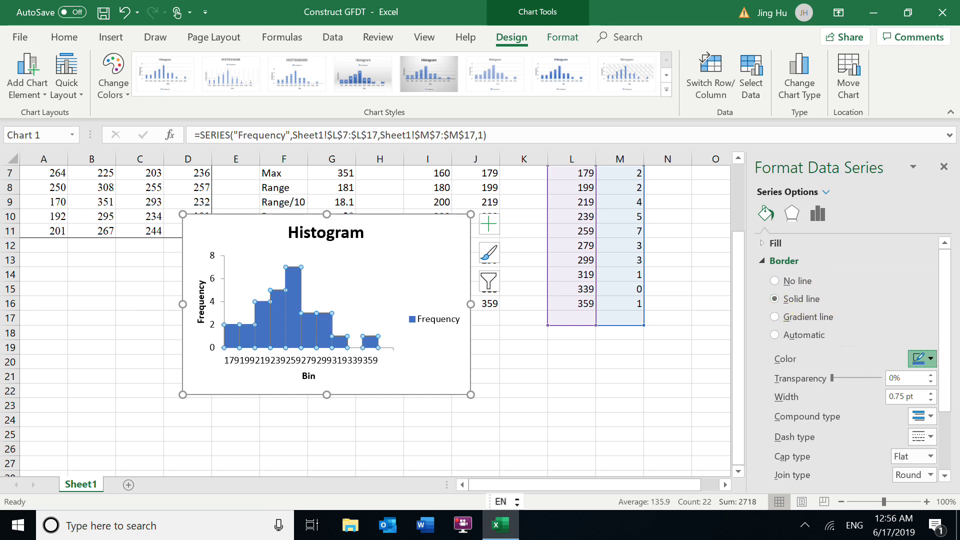
{"action": "left_click", "coordinate": [929, 359]}
{"action": "left_click", "coordinate": [844, 322]}
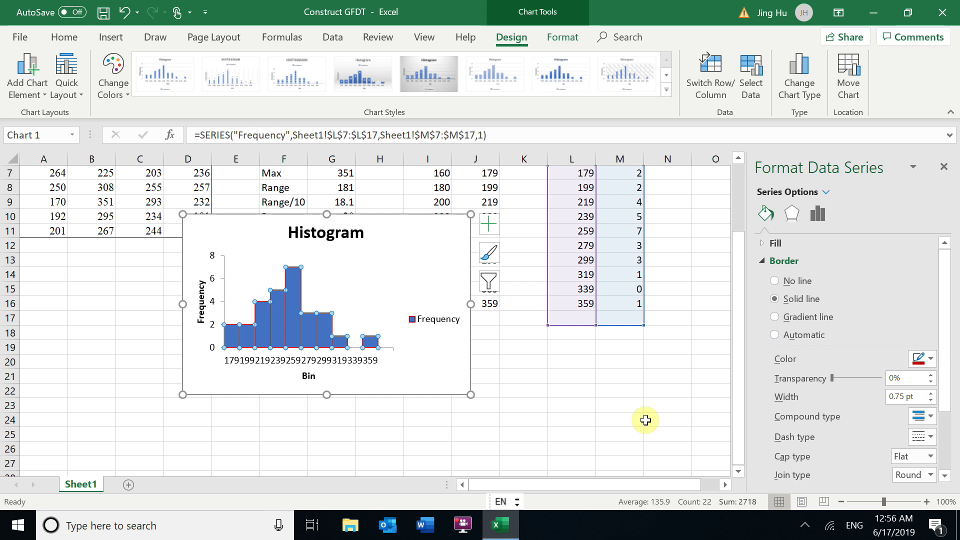
{"action": "left_click", "coordinate": [427, 449]}
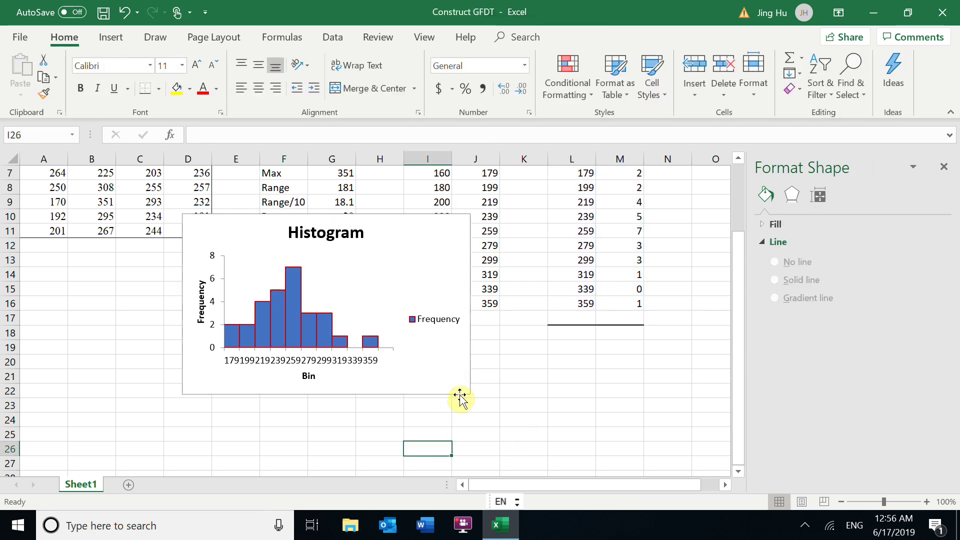